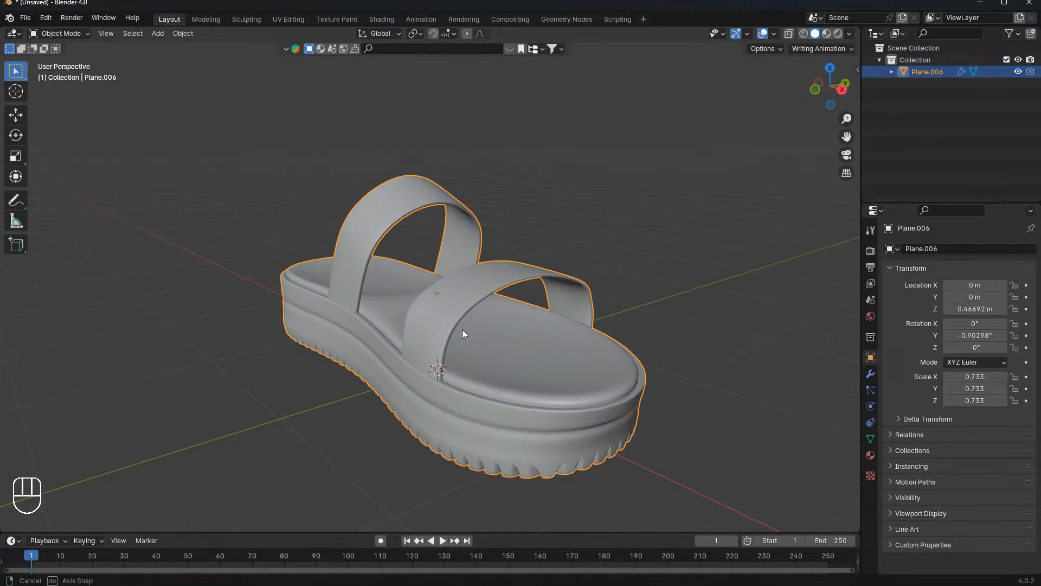
- Apply the sandal's Subdivision modifier
scroll(510, 304, "up", 4)
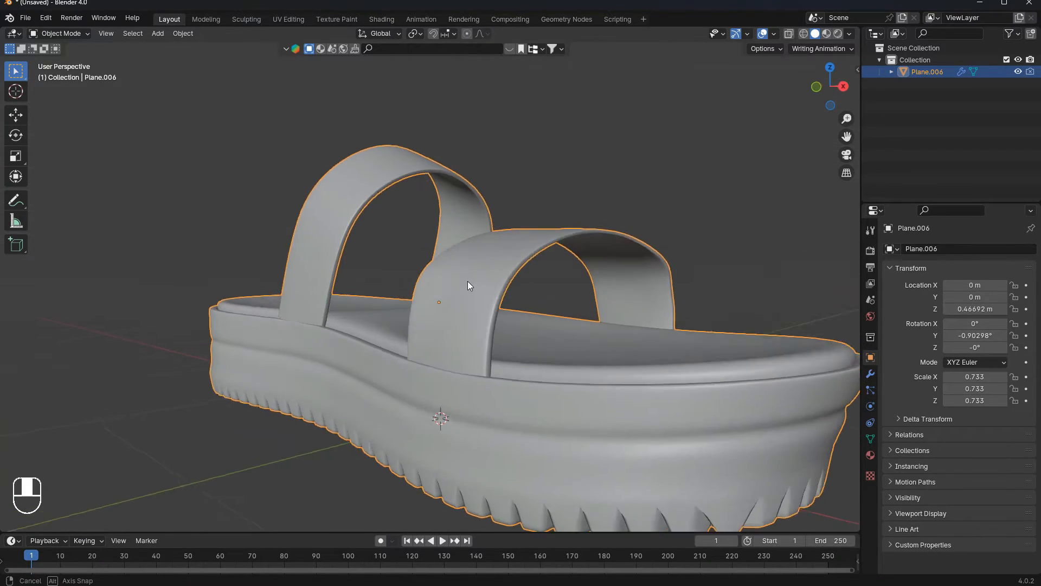
scroll(486, 314, "down", 3)
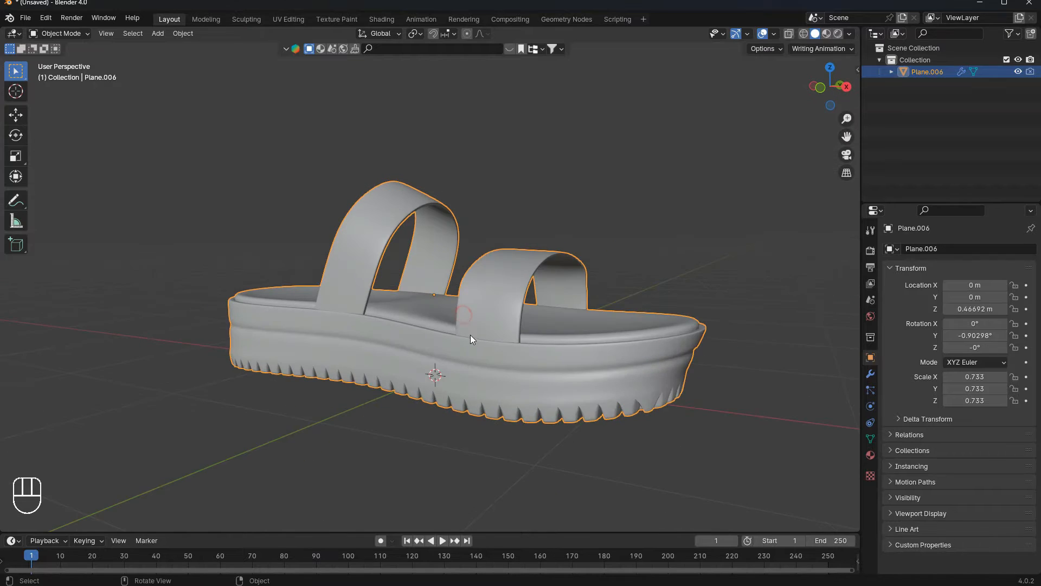
middle_click_drag(456, 389, 440, 374)
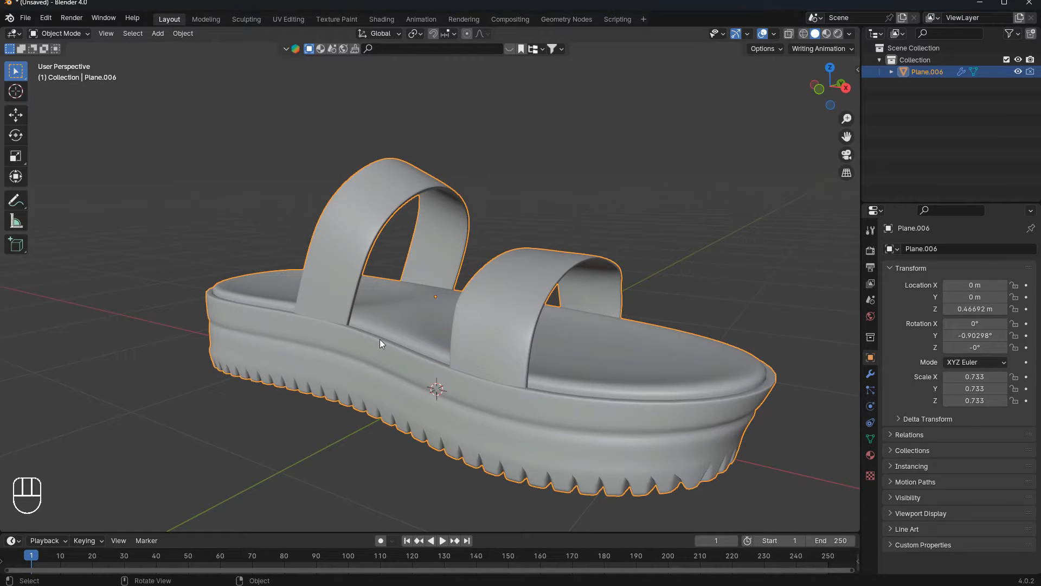
key("g")
right_click(599, 353)
left_click(870, 374)
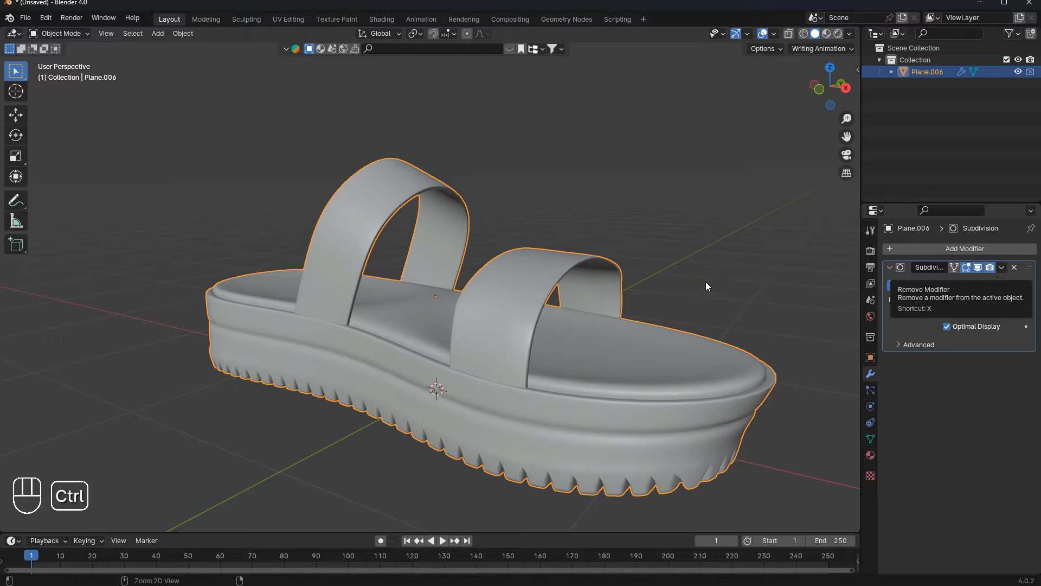
key("ctrl+a")
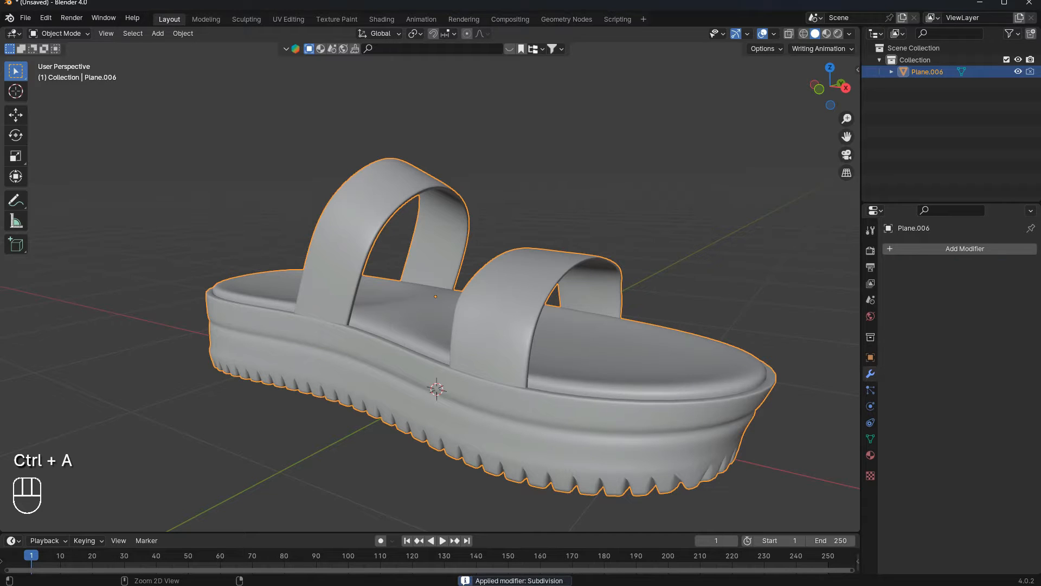
- Add a Simple Deform modifier to the sandal by searching the modifier list
left_click(945, 250)
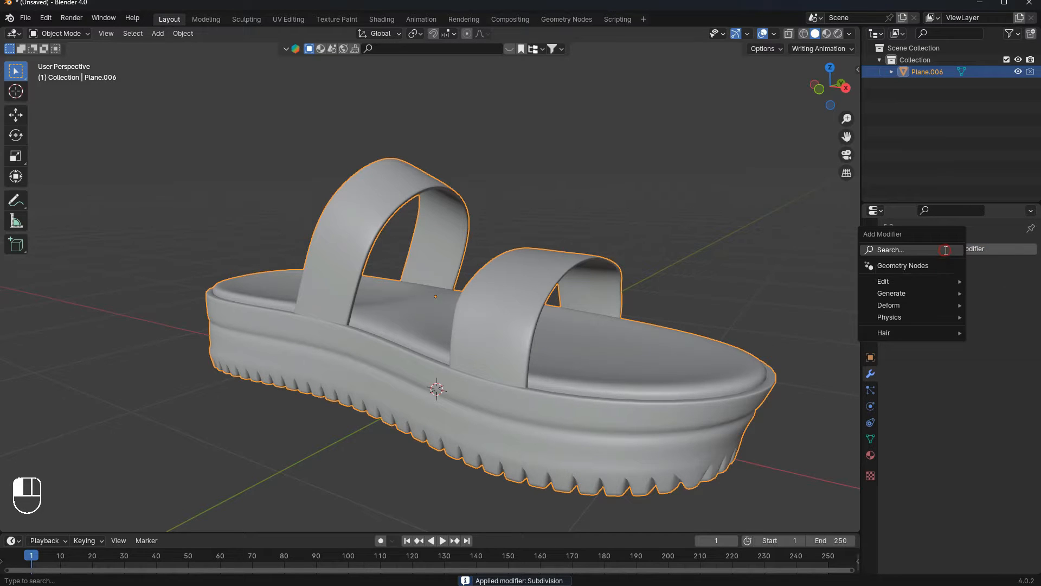
type("si")
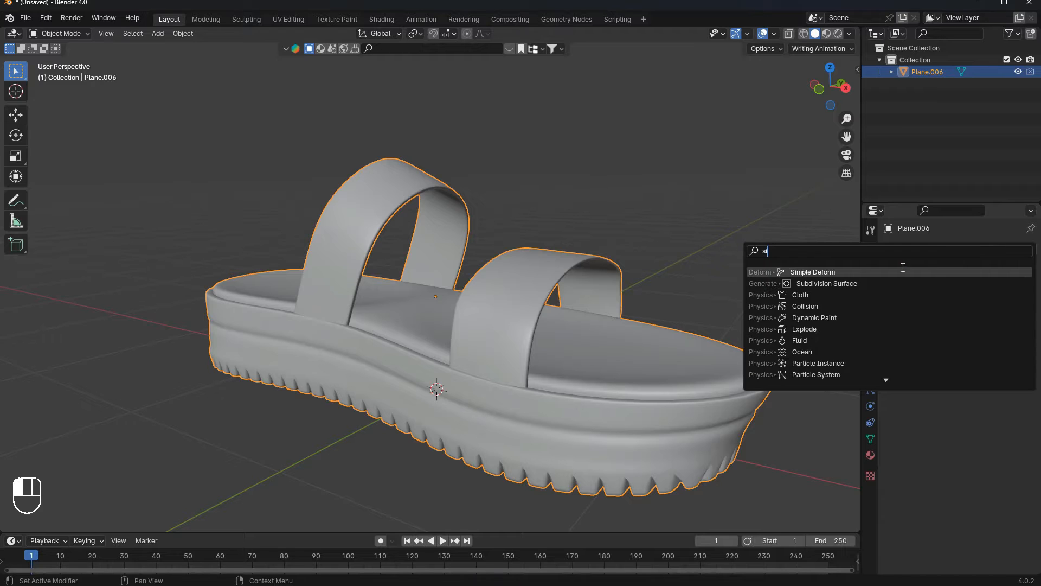
left_click(903, 271)
- Set the Simple Deform twist angle to 360°
left_click(723, 268)
middle_click_drag(714, 258, 608, 335)
left_click(478, 335)
scroll(478, 335, "up", 2)
mouse_move(478, 335)
middle_mouse_down()
mouse_move(499, 344)
mouse_move(526, 307)
mouse_move(473, 293)
mouse_move(516, 310)
mouse_move(473, 297)
mouse_move(486, 318)
middle_mouse_up()
scroll(526, 307, "down", 3)
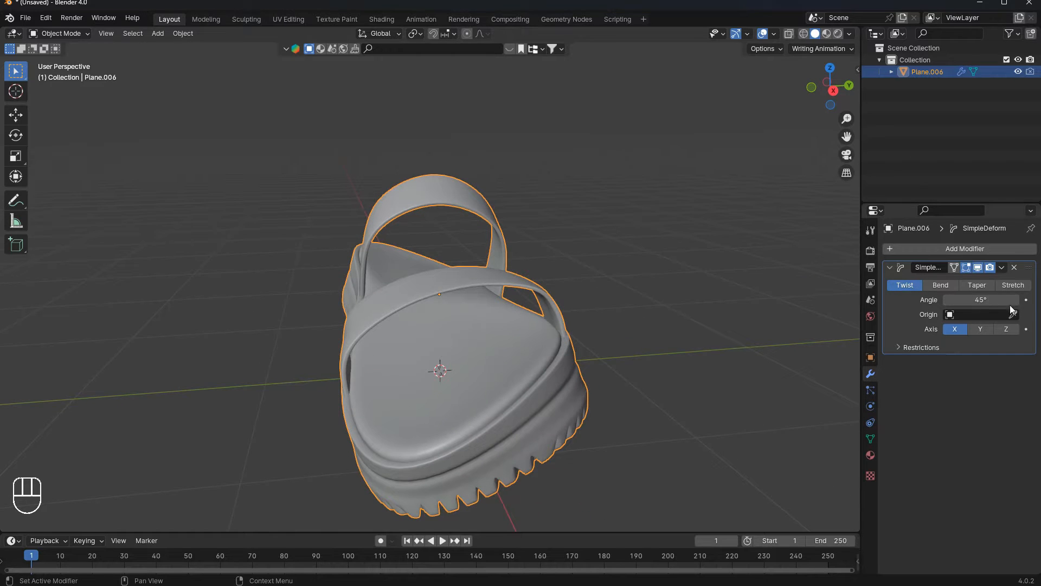
mouse_move(1011, 310)
left_mouse_down()
mouse_move(914, 296)
mouse_move(1020, 296)
left_mouse_up()
left_click(971, 297)
key("Return")
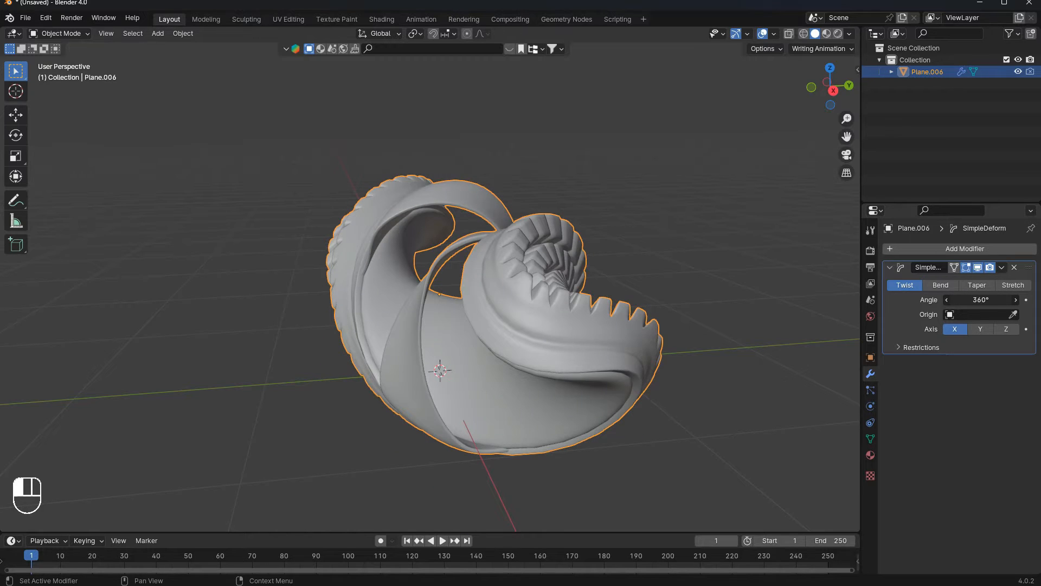
- Reduce the twist angle to about 31° and switch the twist axis to Y
scroll(233, 287, "down", 2)
middle_click_drag(232, 287, 791, 308)
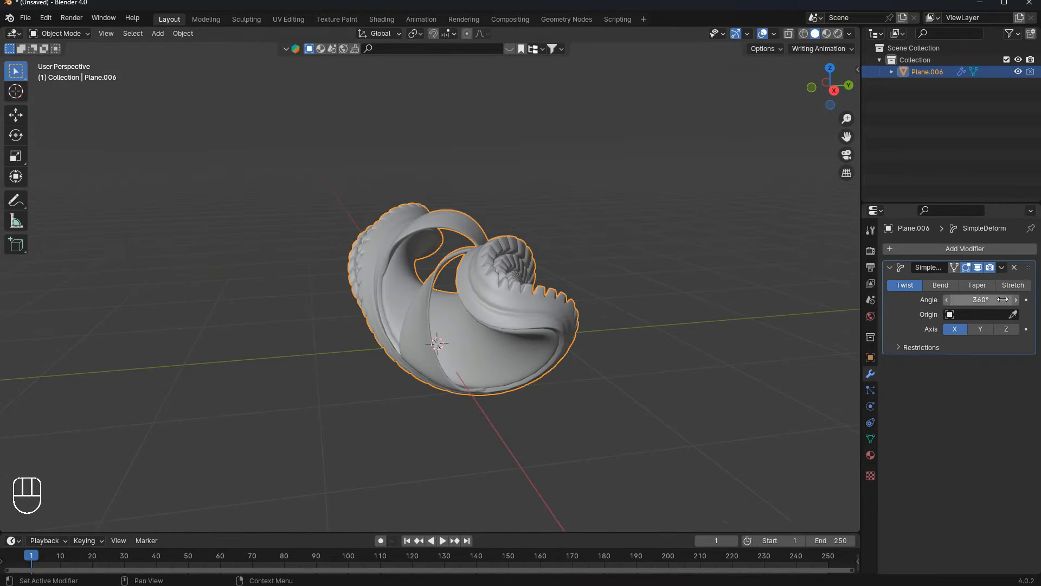
left_click_drag(1003, 300, 931, 299)
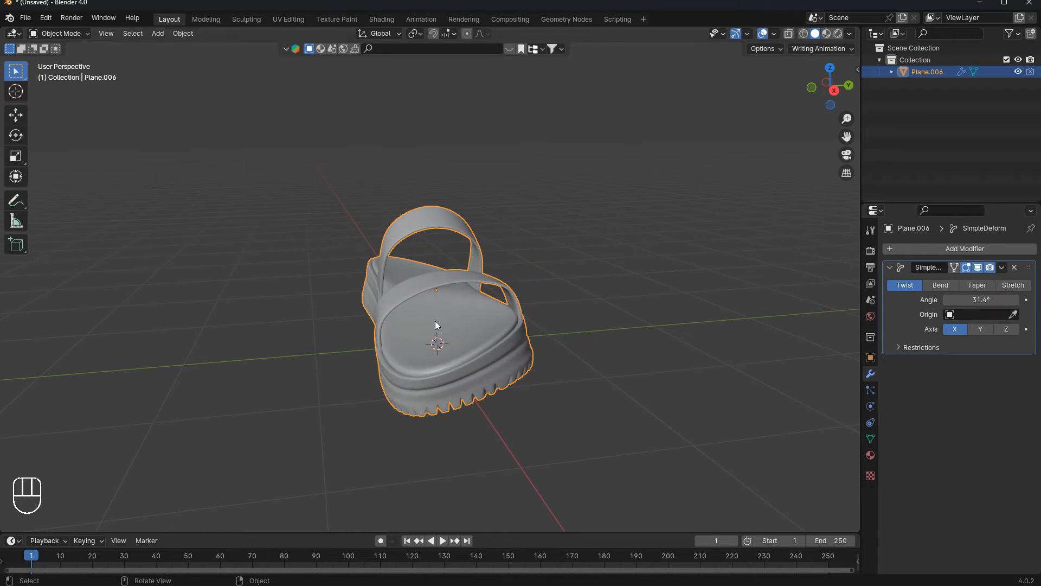
left_click(982, 331)
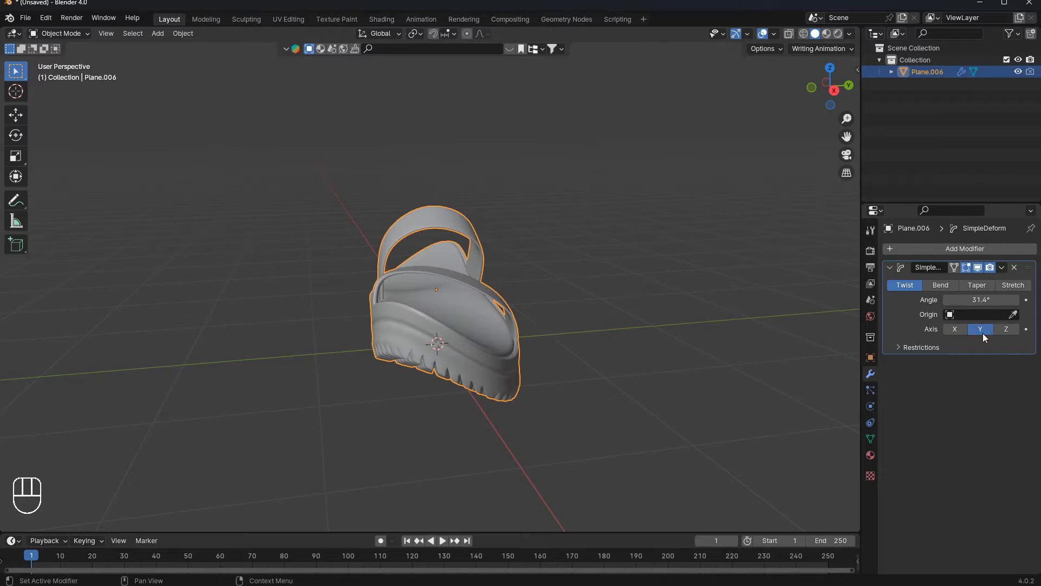
- Switch the twist axis to Z and set the twist angle to 0°
middle_click_drag(846, 326, 743, 347)
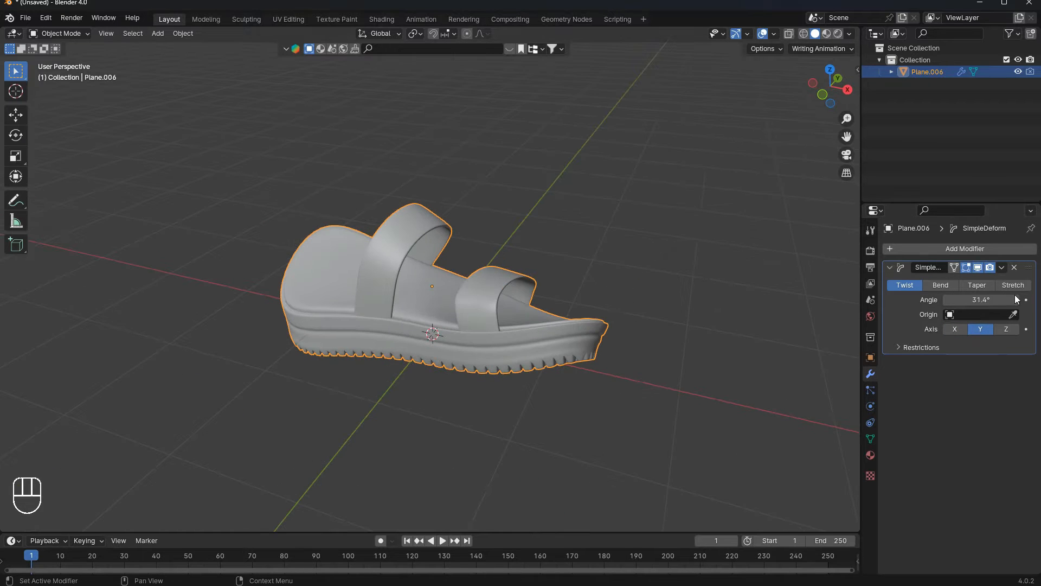
mouse_move(985, 299)
left_mouse_down()
mouse_move(950, 300)
mouse_move(998, 300)
mouse_move(943, 300)
mouse_move(976, 299)
left_mouse_up()
left_click(1006, 331)
left_click(976, 298)
type("0")
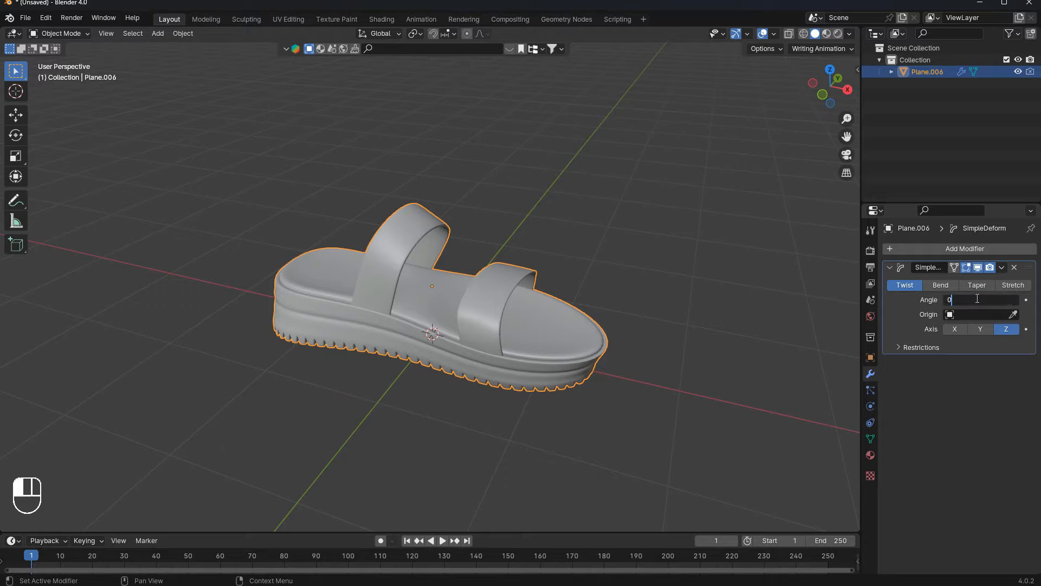
key("Return")
- Switch the deform to Bend mode with an angle of about 30° along the X axis
scroll(755, 263, "up", 1)
scroll(756, 262, "up", 1)
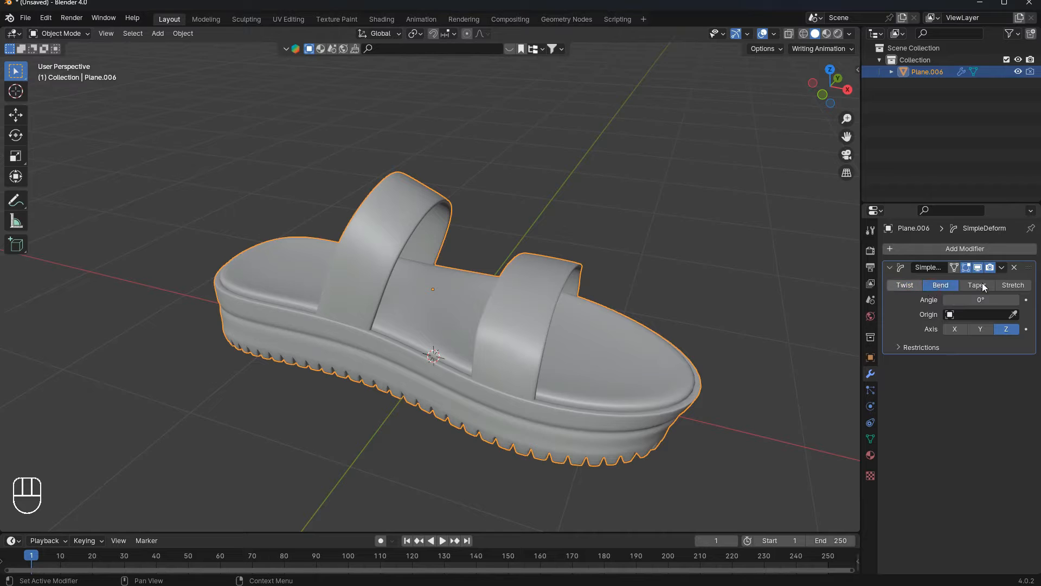
mouse_move(975, 299)
left_mouse_down()
mouse_move(928, 299)
mouse_move(1020, 299)
mouse_move(952, 299)
mouse_move(993, 299)
left_mouse_up()
left_click(979, 329)
left_click(963, 328)
left_click(941, 285)
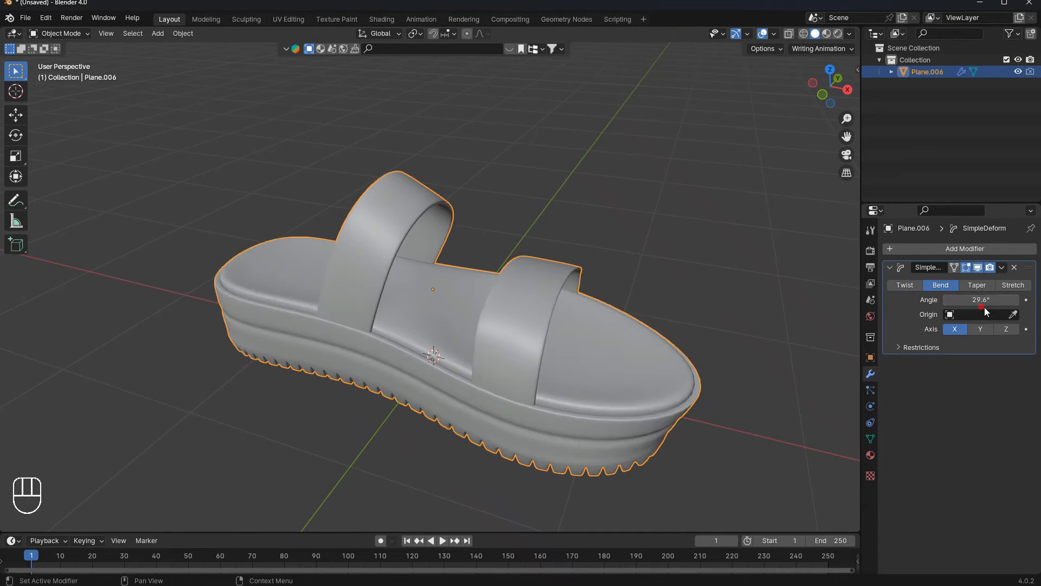
- Switch to Taper mode, adjust the taper factor and try the Y and Z axes
left_click(977, 284)
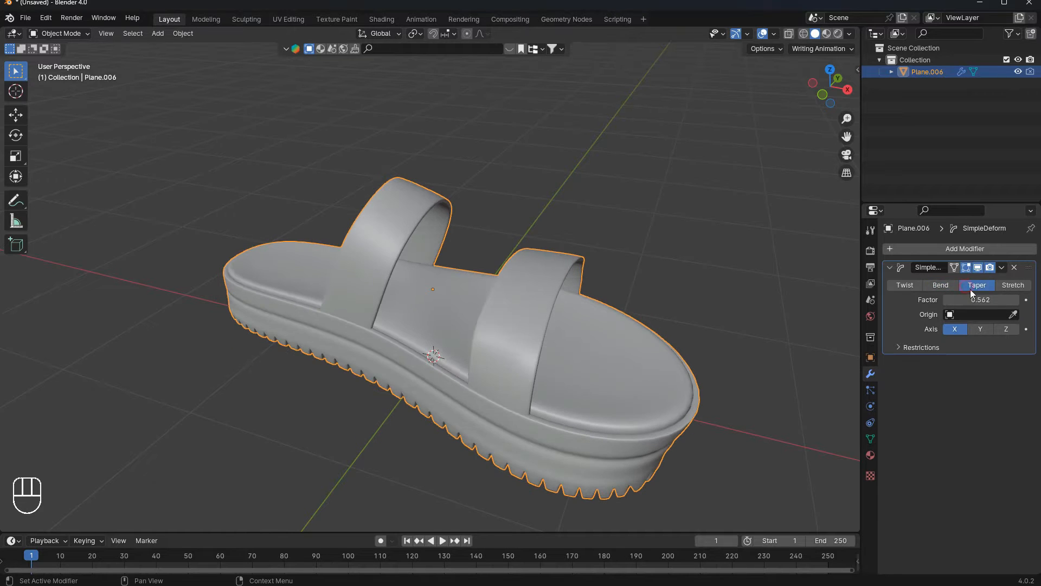
mouse_move(980, 300)
left_mouse_down()
mouse_move(993, 299)
mouse_move(955, 300)
mouse_move(998, 300)
mouse_move(935, 299)
mouse_move(1022, 298)
mouse_move(971, 299)
mouse_move(1011, 299)
mouse_move(993, 299)
left_mouse_up()
left_click(981, 330)
left_click(1002, 330)
middle_click_drag(755, 266, 732, 271)
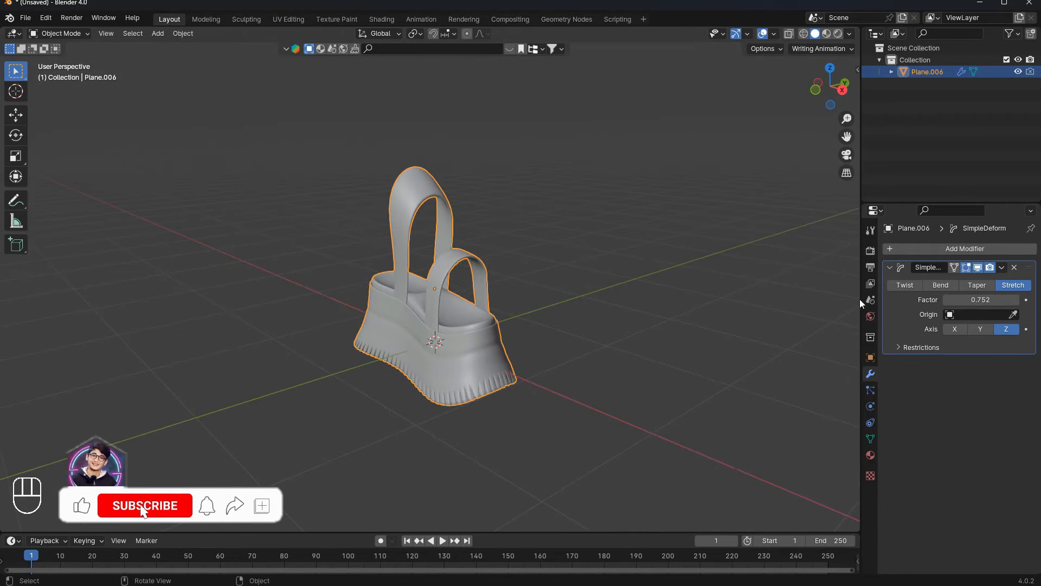
- Test the Stretch factor, then set the deform back to Twist mode along the Y axis
left_click(956, 329)
mouse_move(976, 299)
left_mouse_down()
mouse_move(998, 300)
mouse_move(955, 299)
mouse_move(993, 299)
mouse_move(963, 297)
mouse_move(984, 302)
left_mouse_up()
left_click(980, 328)
left_click(905, 285)
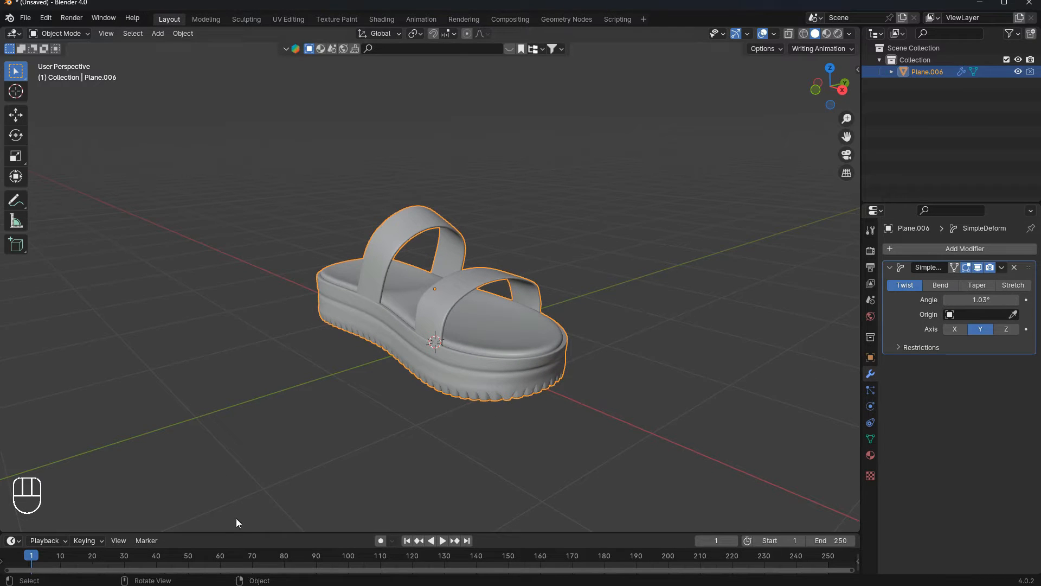
- Enlarge the timeline and set the twist angle to 25°
left_click_drag(252, 532, 184, 521)
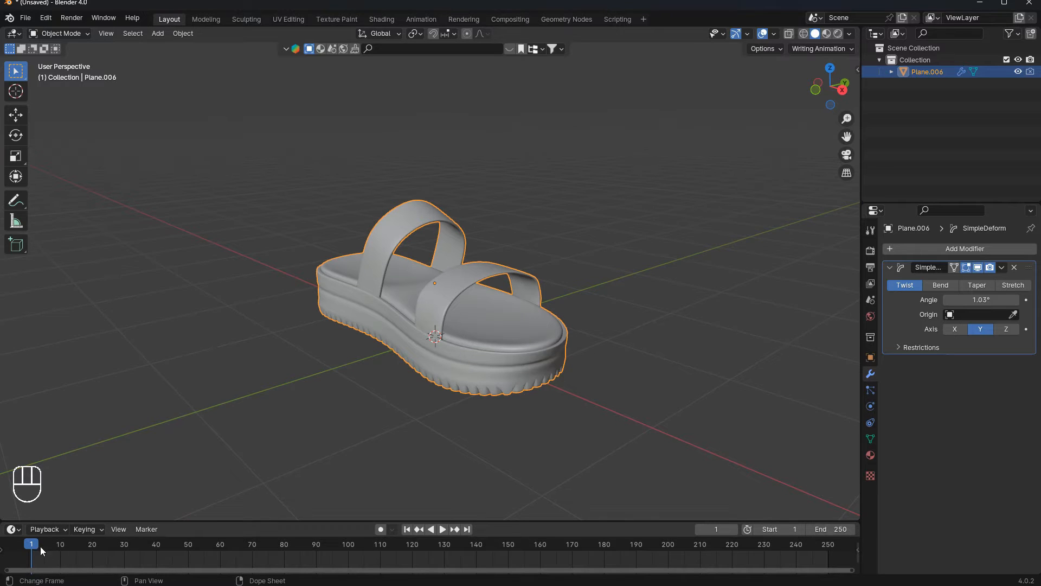
right_click(426, 297)
left_click(977, 301)
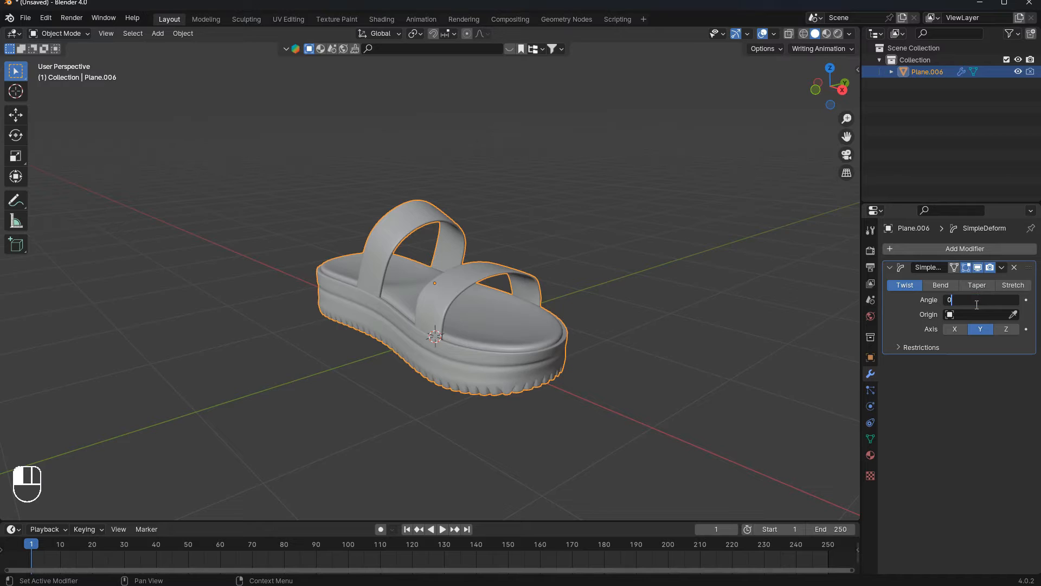
key("Return")
left_click_drag(977, 304, 1038, 304)
left_click(978, 305)
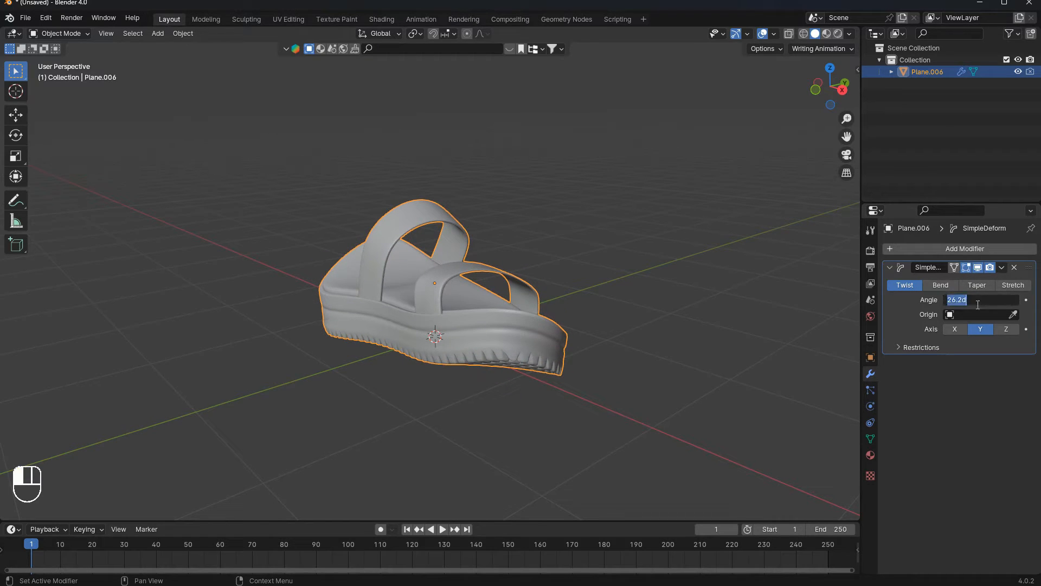
type("25")
key("Return")
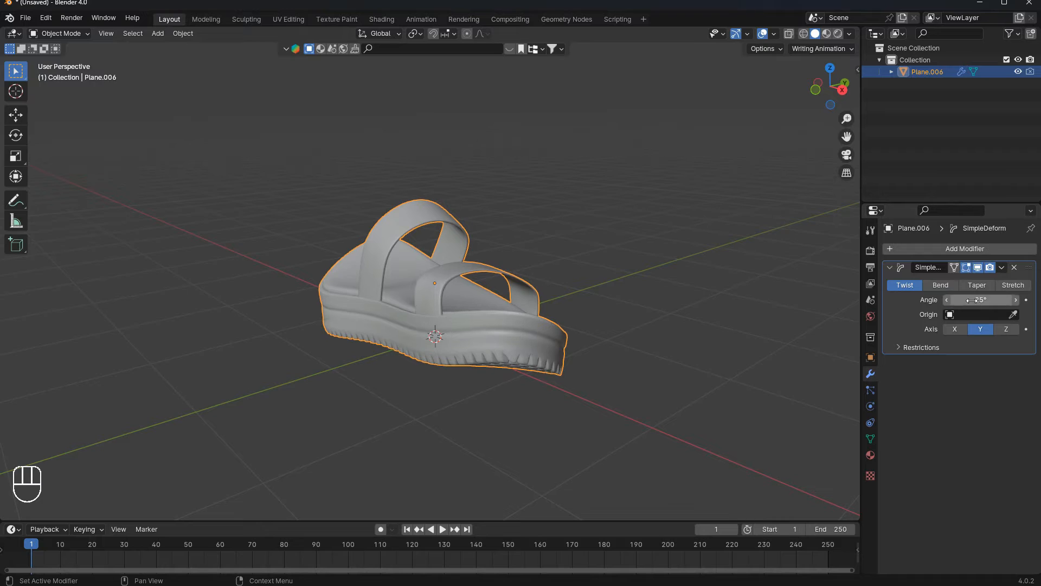
- Insert a keyframe for the twist angle at frame 1
left_click(1027, 301)
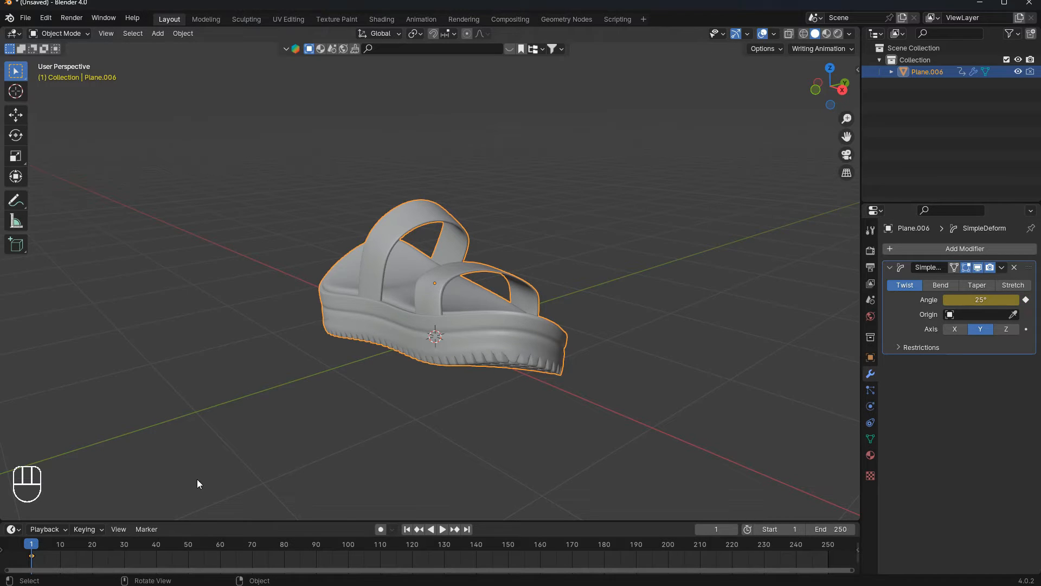
key("space")
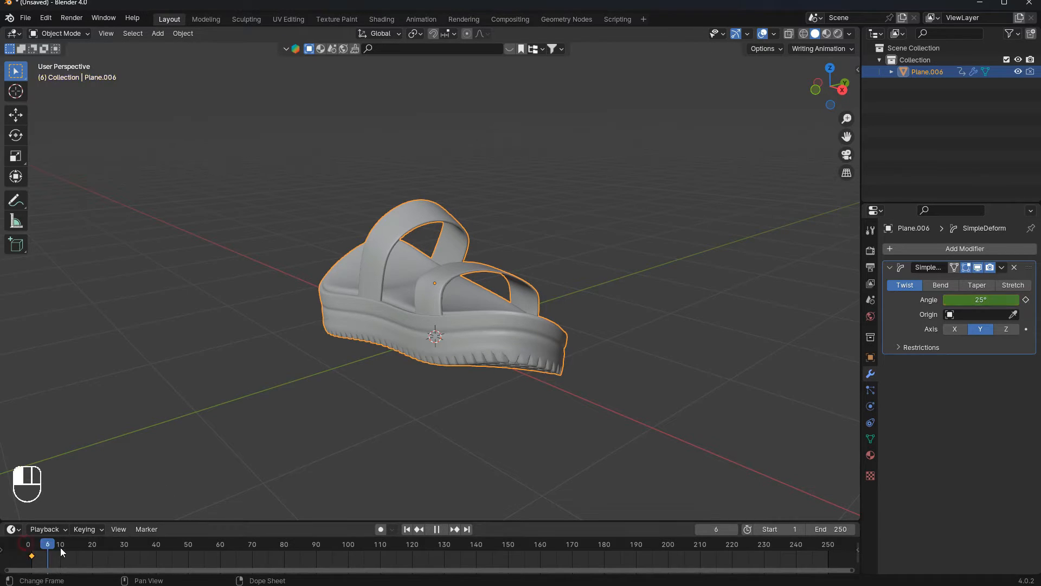
- At frame 30, set the twist angle to -25° and keyframe it
left_click_drag(258, 543, 352, 544)
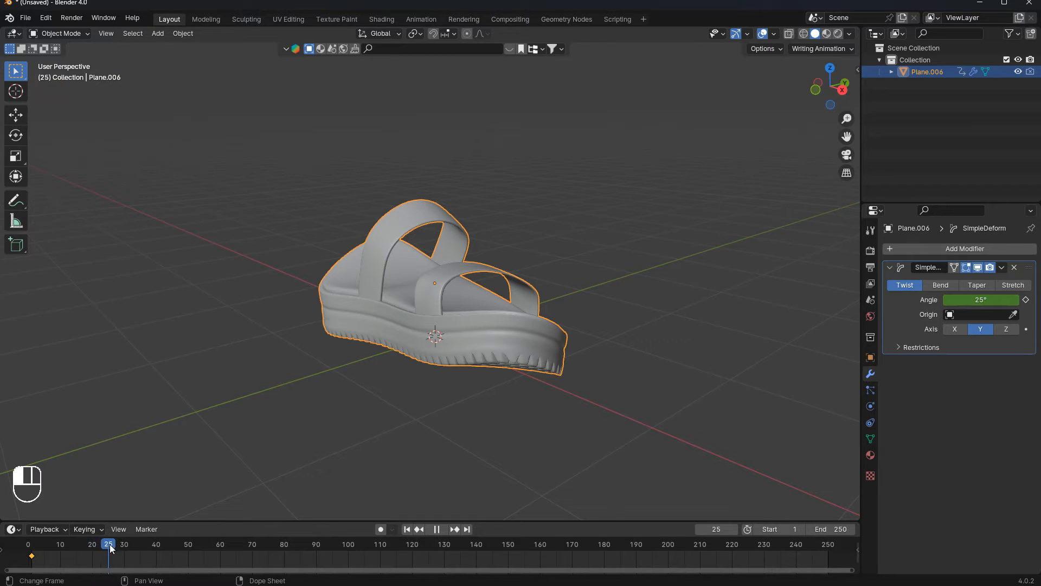
left_click_drag(981, 299, 950, 300)
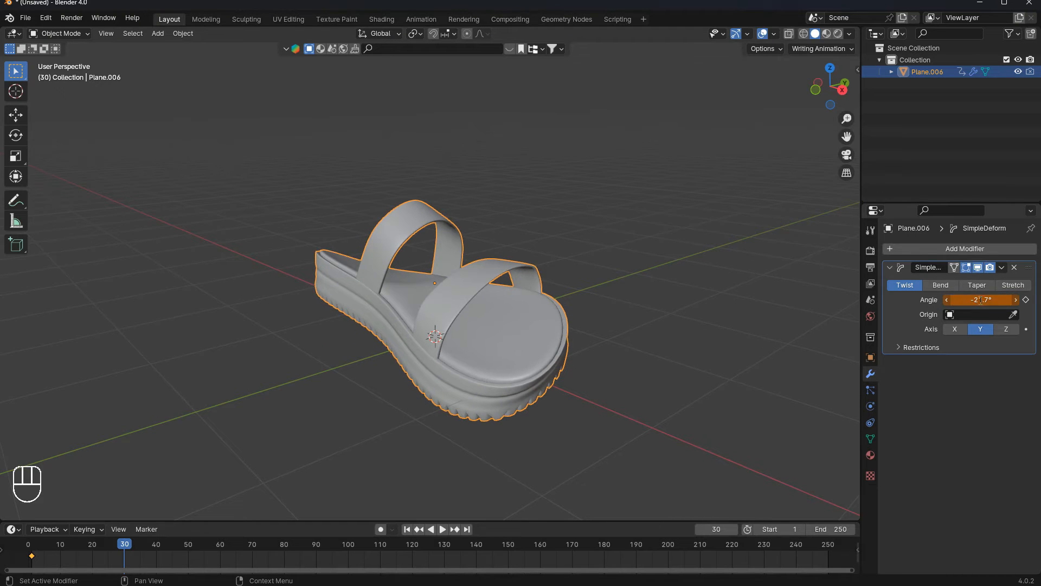
key("Return")
left_click(1026, 300)
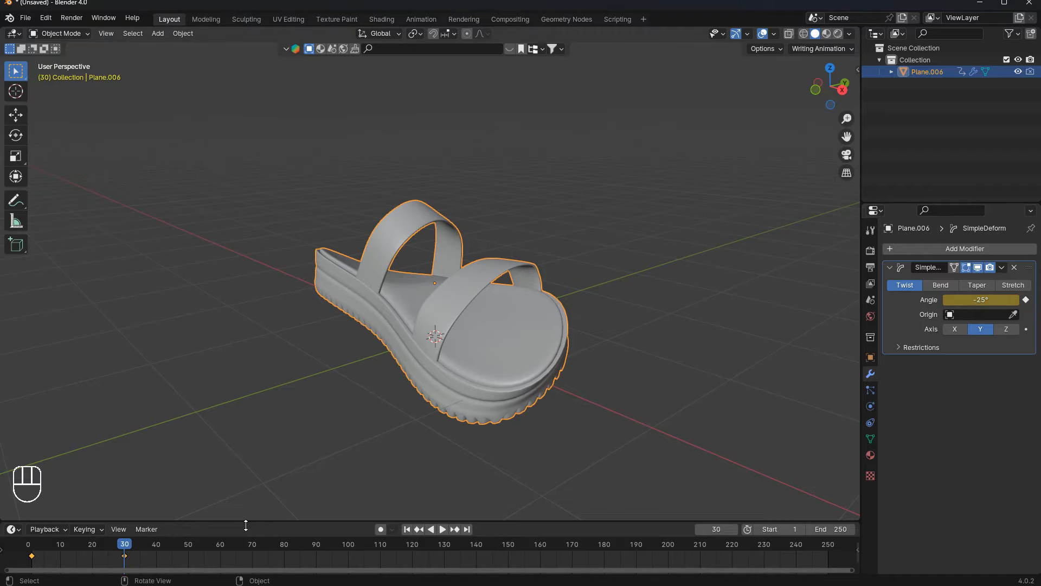
- Duplicate the first twist keyframe and place the copy at frame 50
key("space")
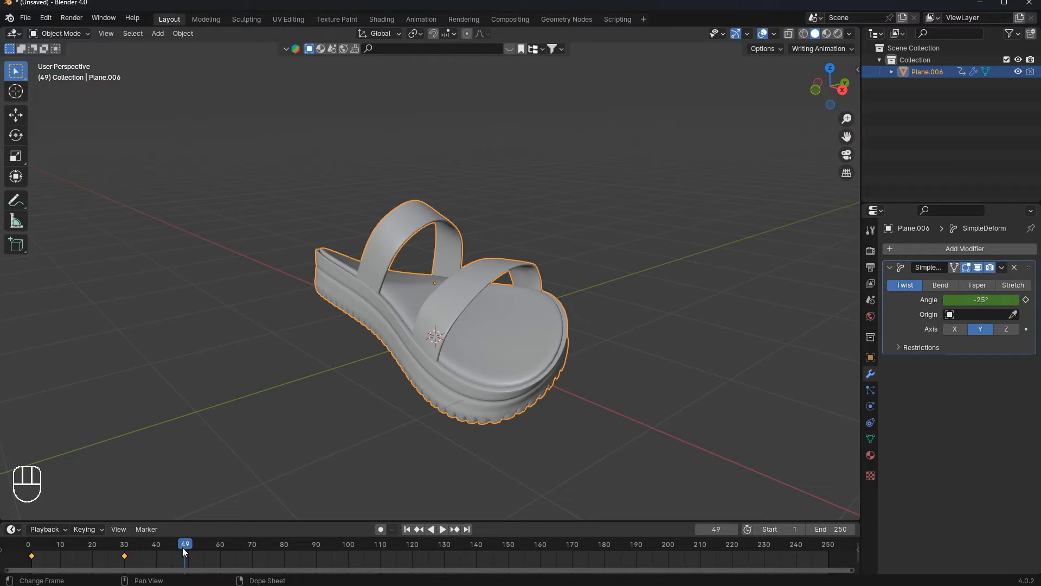
left_click(31, 555)
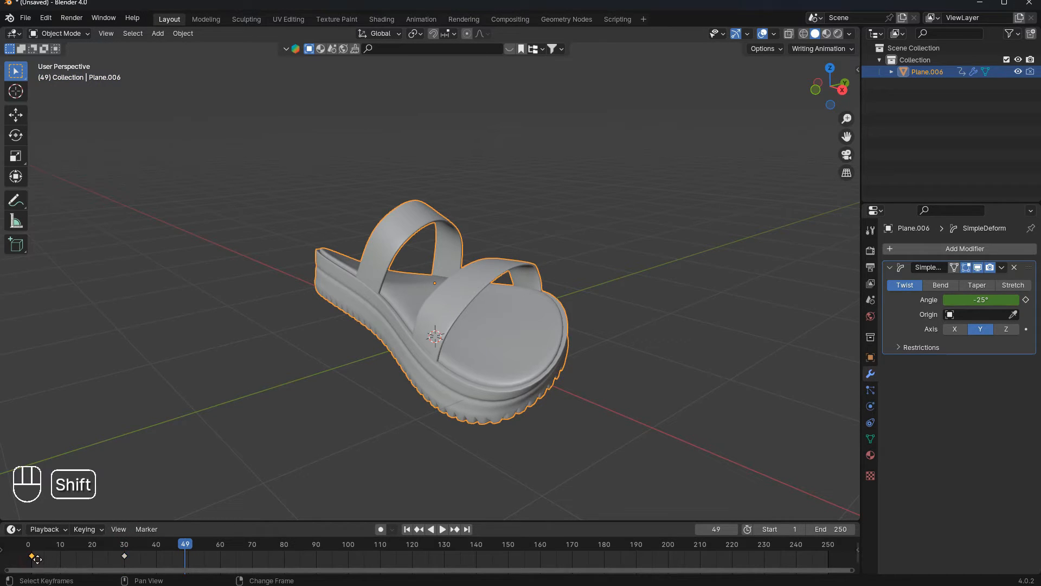
key("shift+d")
left_click(186, 540)
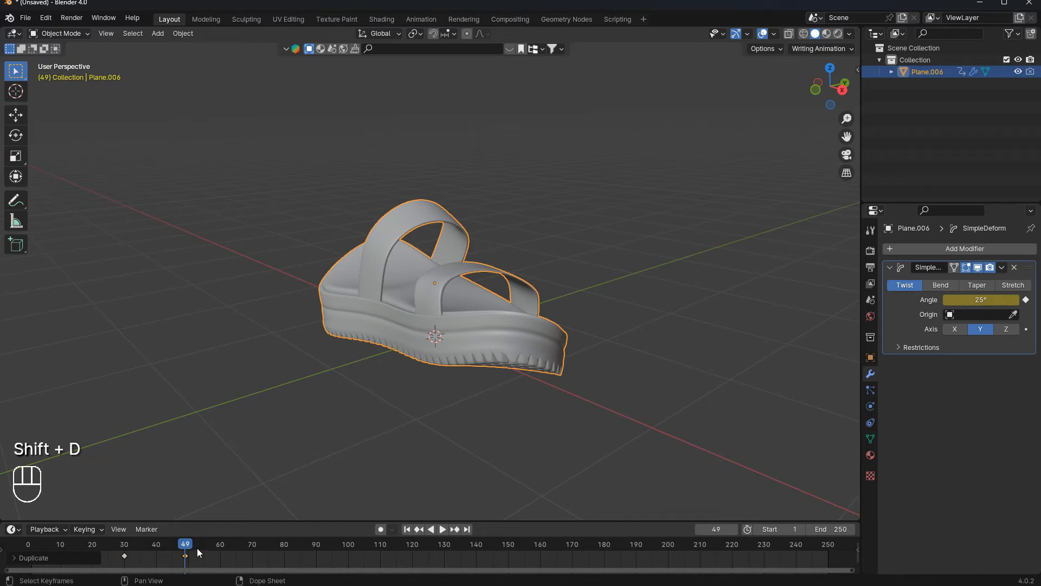
key("g")
left_click(189, 549)
- Play back the twist animation and scrub the timeline to frame 50
scroll(206, 545, "down", 2)
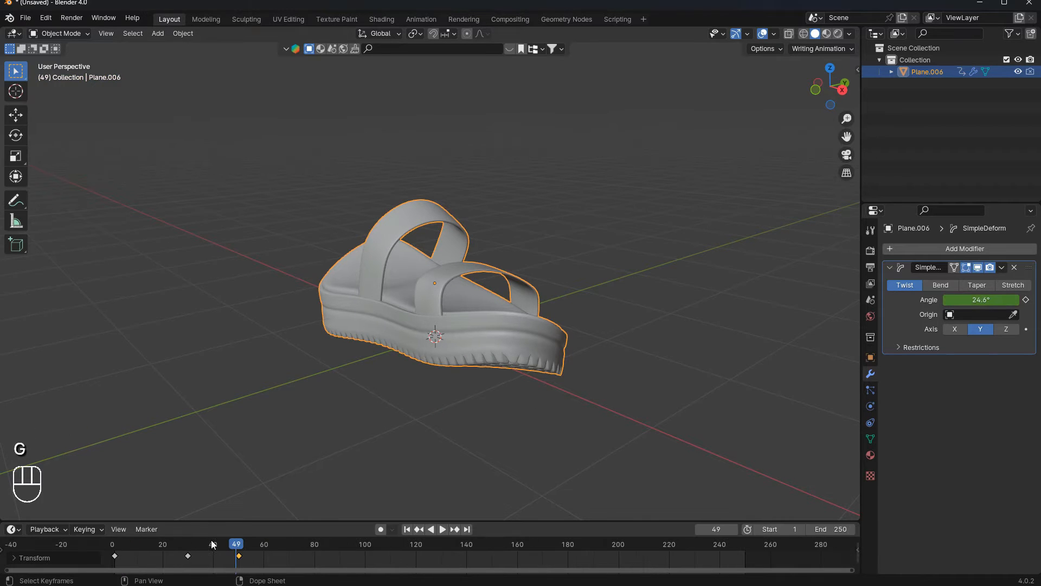
left_click_drag(236, 545, 122, 542)
key("space")
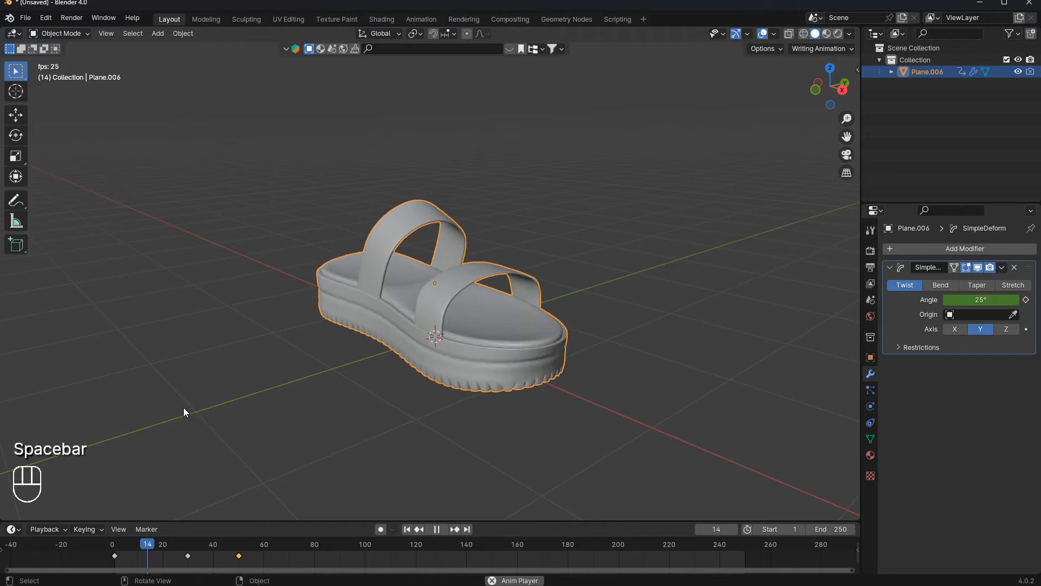
key("space")
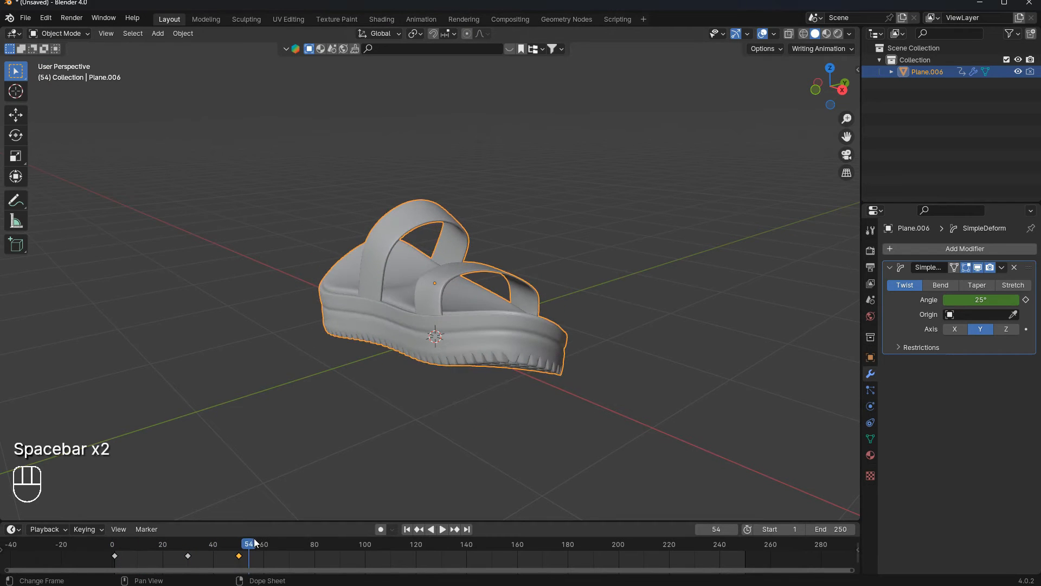
left_click_drag(245, 545, 240, 548)
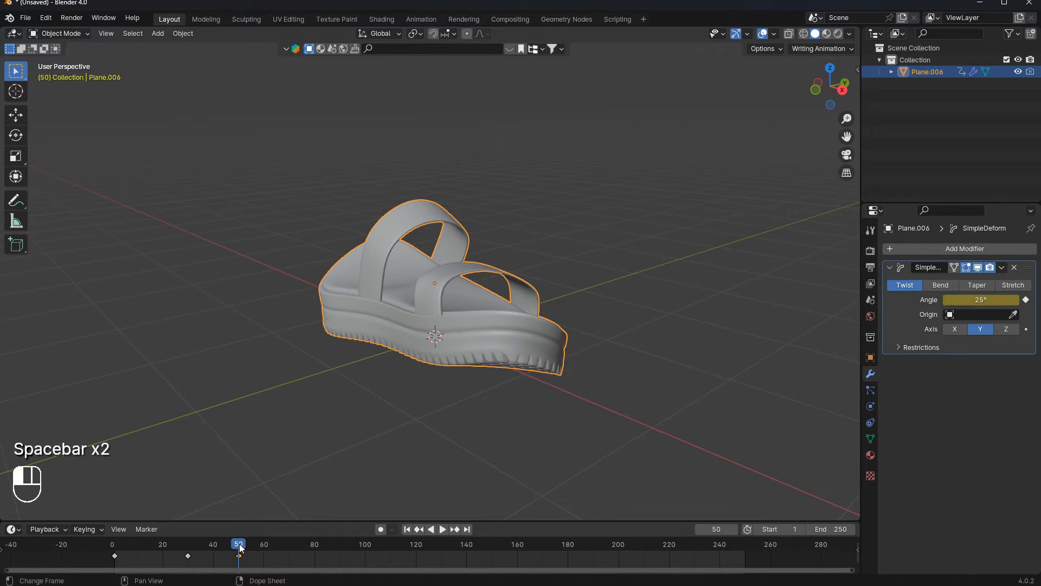
- At frame 50, set the twist angle to 0° and insert a keyframe for it
left_click(980, 299)
type("0")
key("Return")
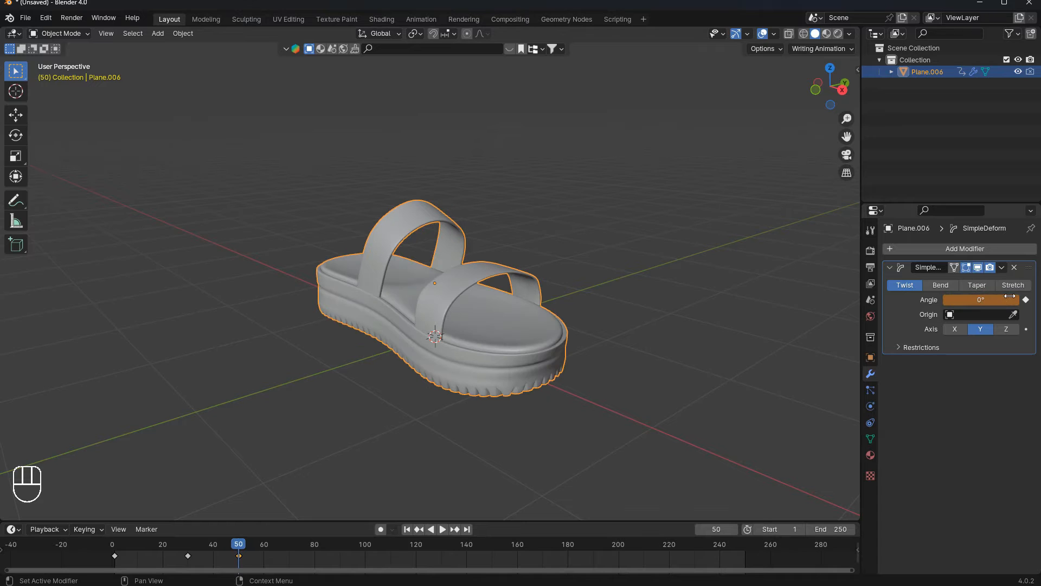
left_click(1026, 300)
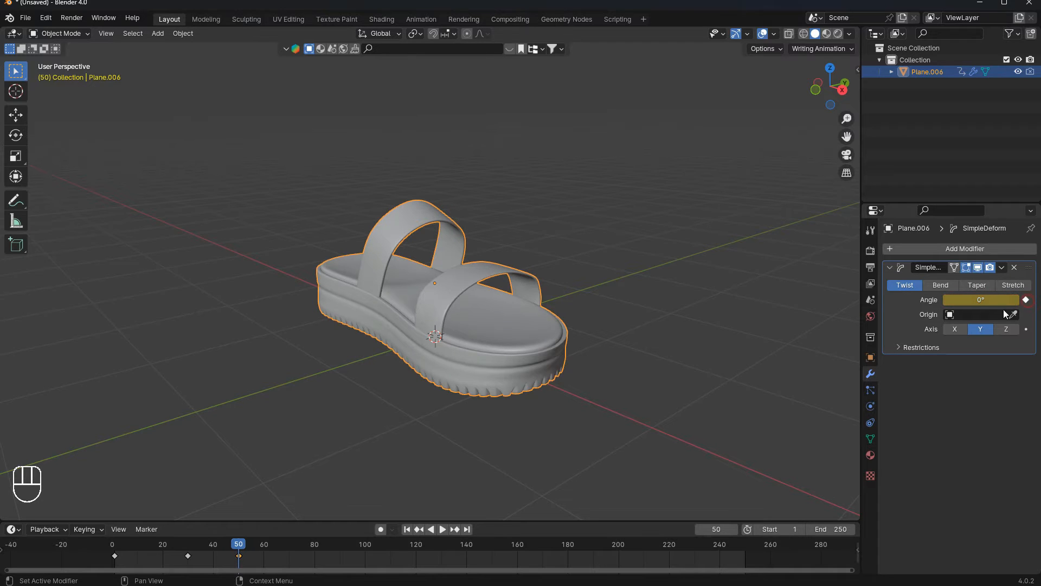
- Rewind to the first frame and play back the twist animation
left_click(404, 525)
key("space")
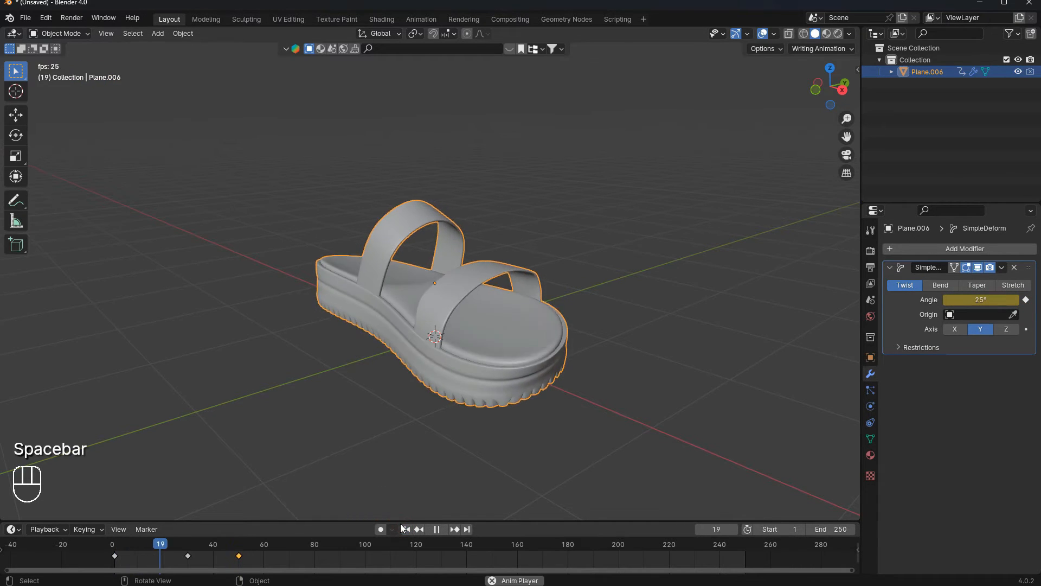
key("space")
key("space")
key("space")
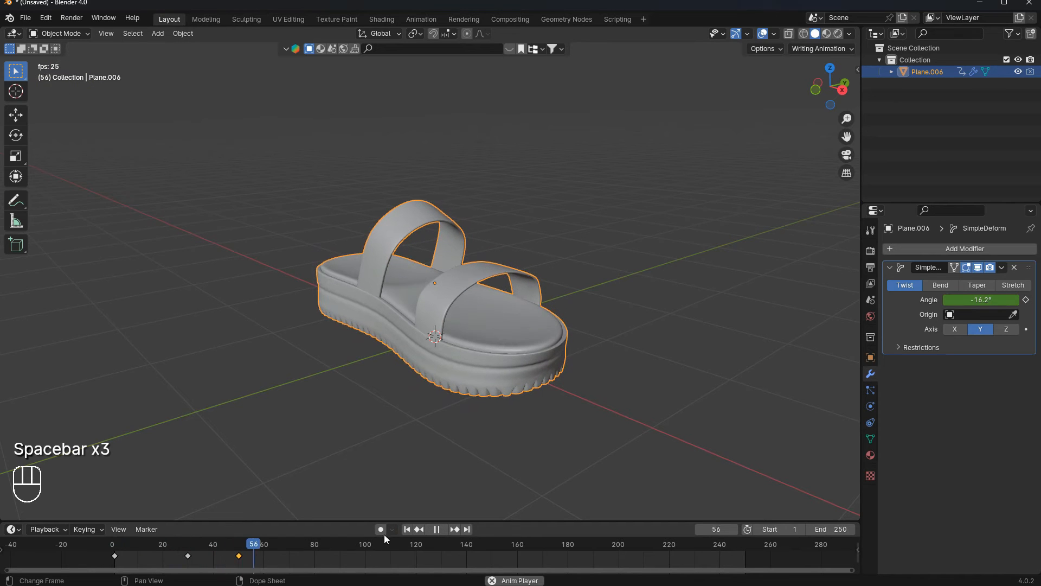
left_click(406, 528)
key("space")
key("space")
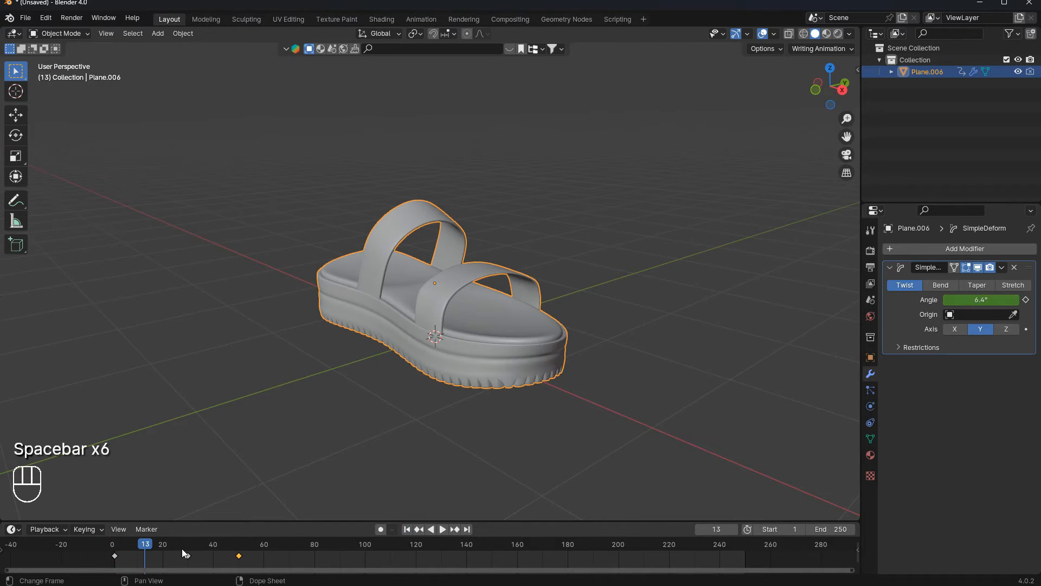
- Retime the keyframes, moving the -25° key to about frame 20 and the 0° key to about frame 30
key("g")
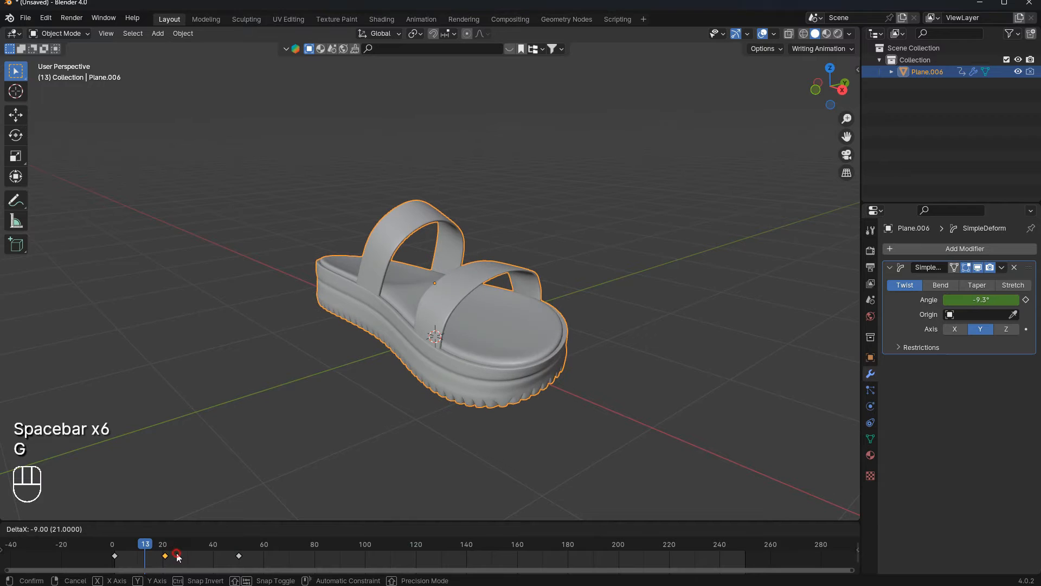
left_click(176, 557)
key("g")
left_click(175, 554)
key("g")
left_click(173, 553)
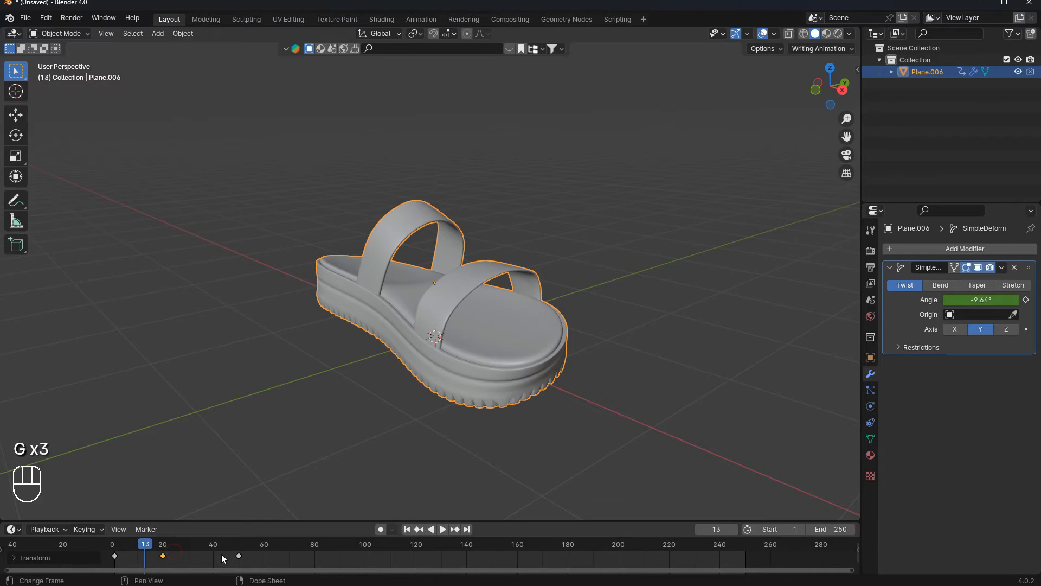
left_click(237, 554)
key("g")
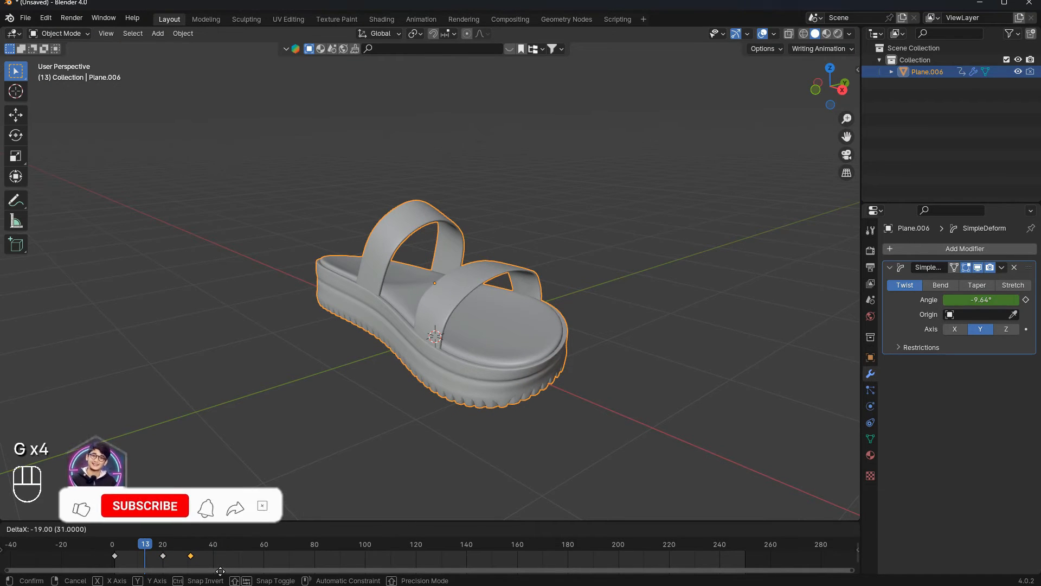
left_click(211, 561)
- Play back the retimed twist animation from the start
key("space")
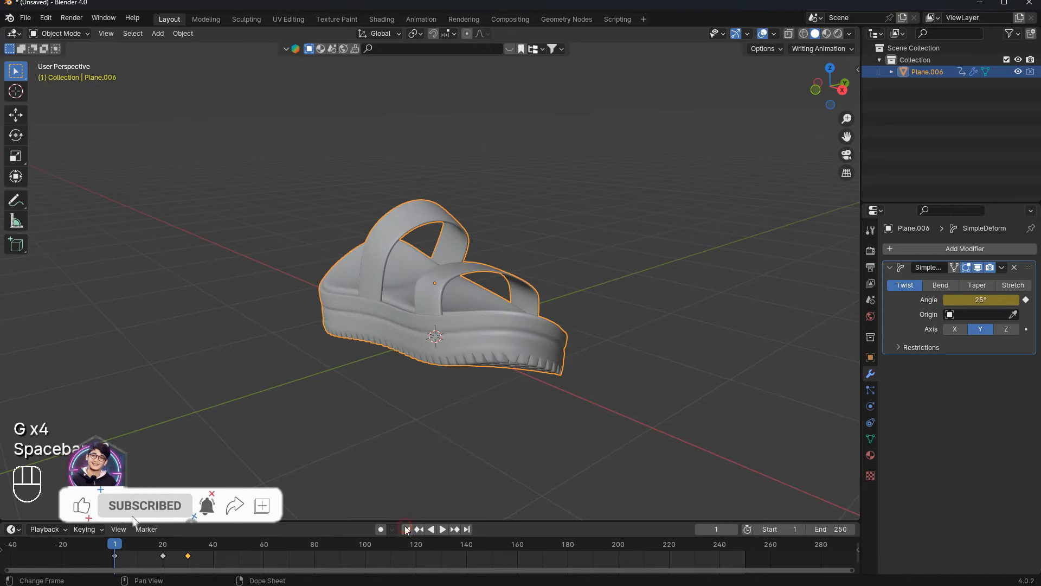
key("space")
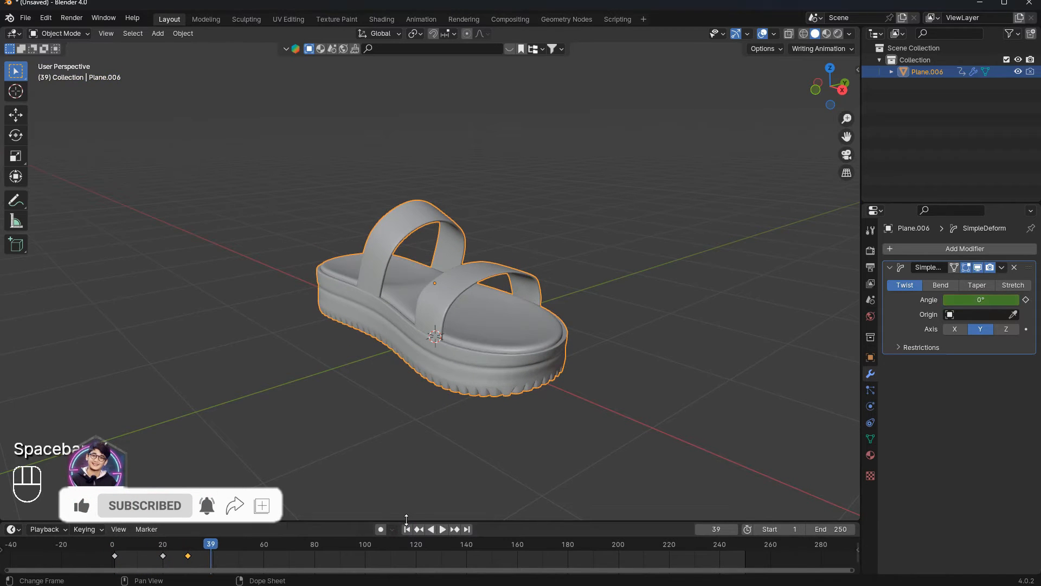
left_click(409, 529)
key("space")
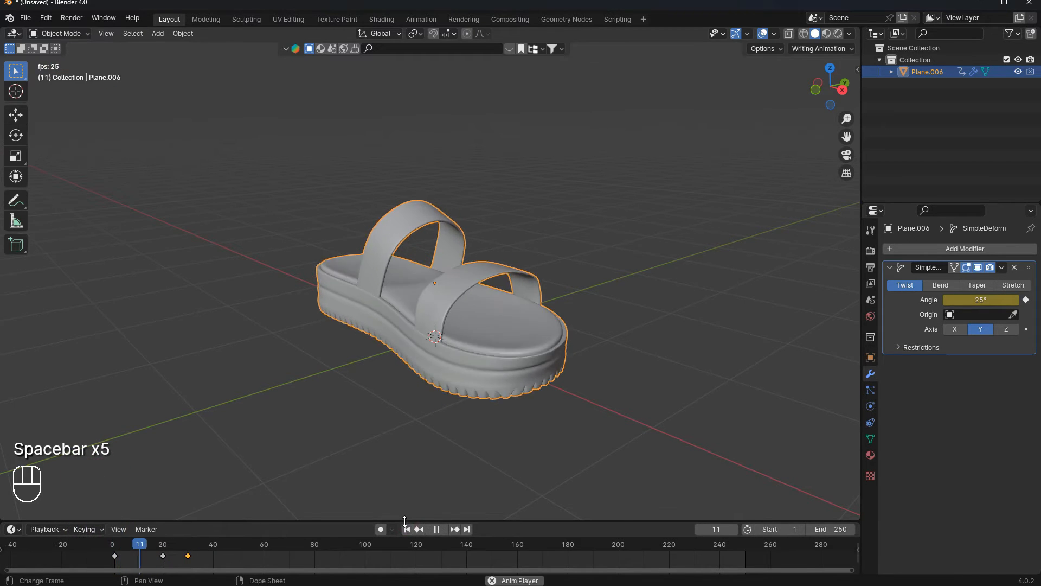
key("space")
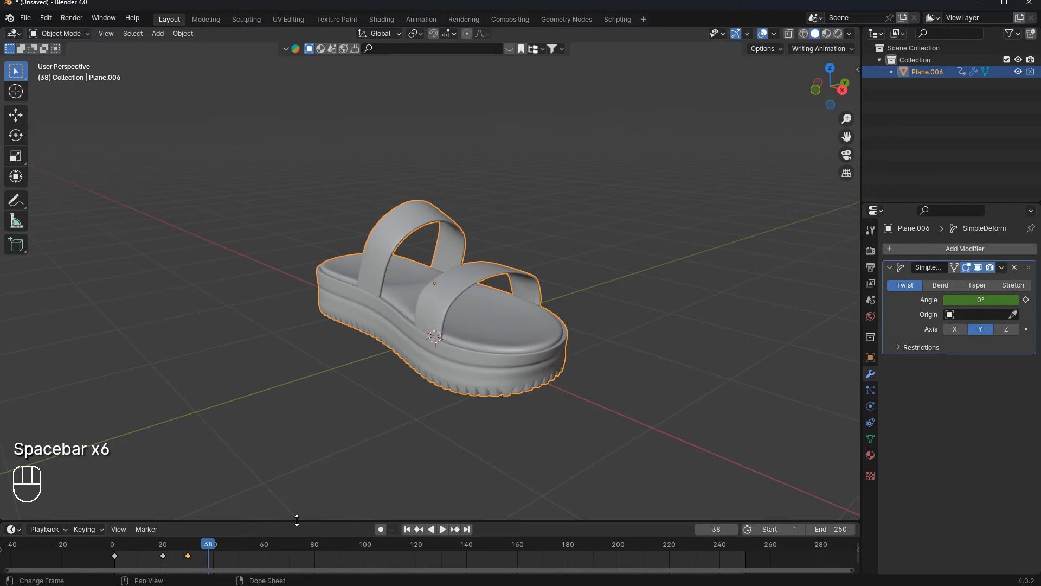
- Enlarge the timeline area and switch it to the Graph Editor
left_click_drag(297, 521, 283, 439)
left_click(13, 449)
left_click(13, 448)
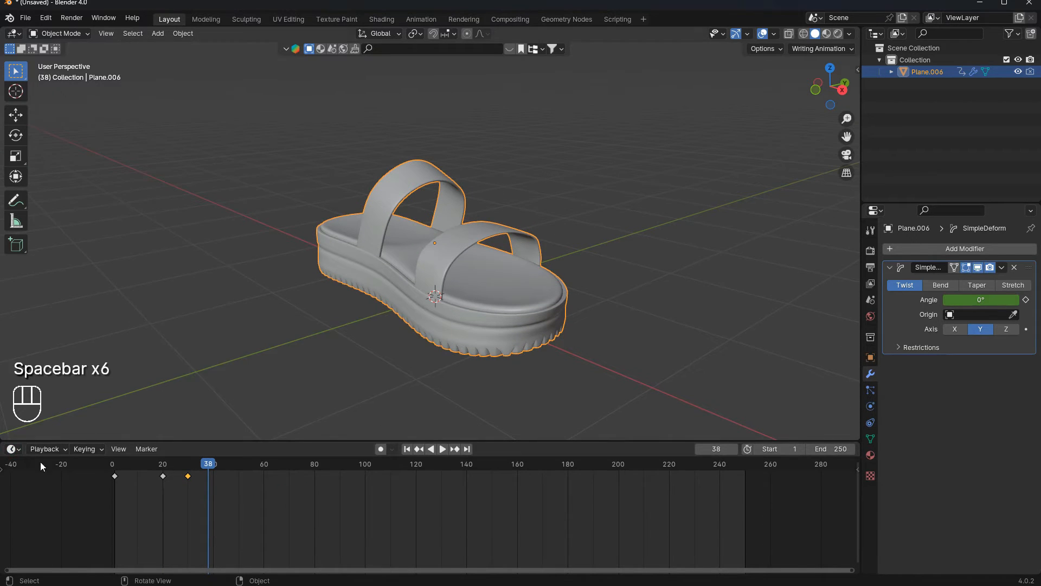
left_click(13, 448)
left_click(170, 358)
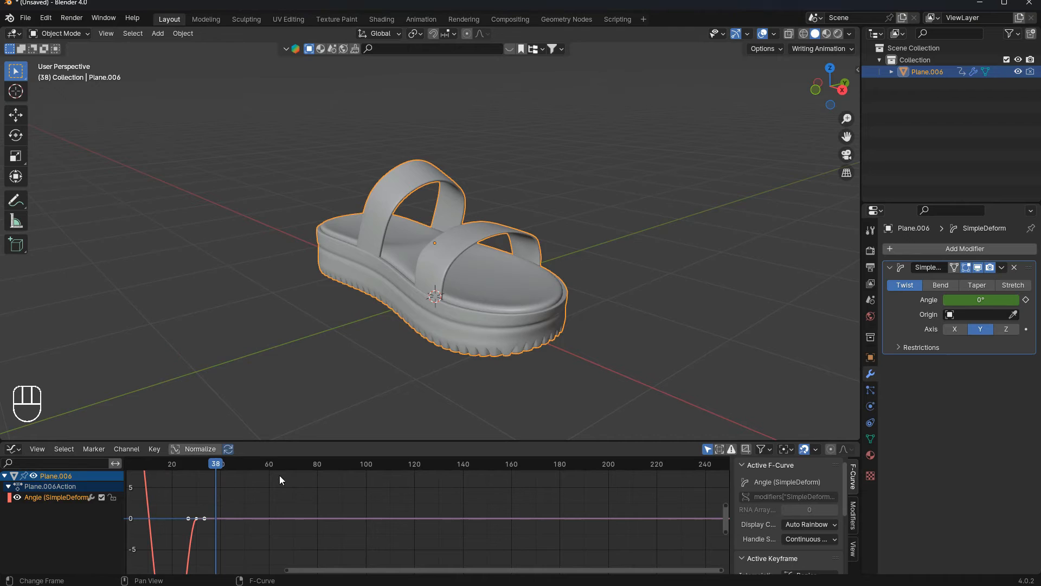
- Frame the twist angle curve in the Graph Editor and play through the animation
key("a")
key("KP_Decimal")
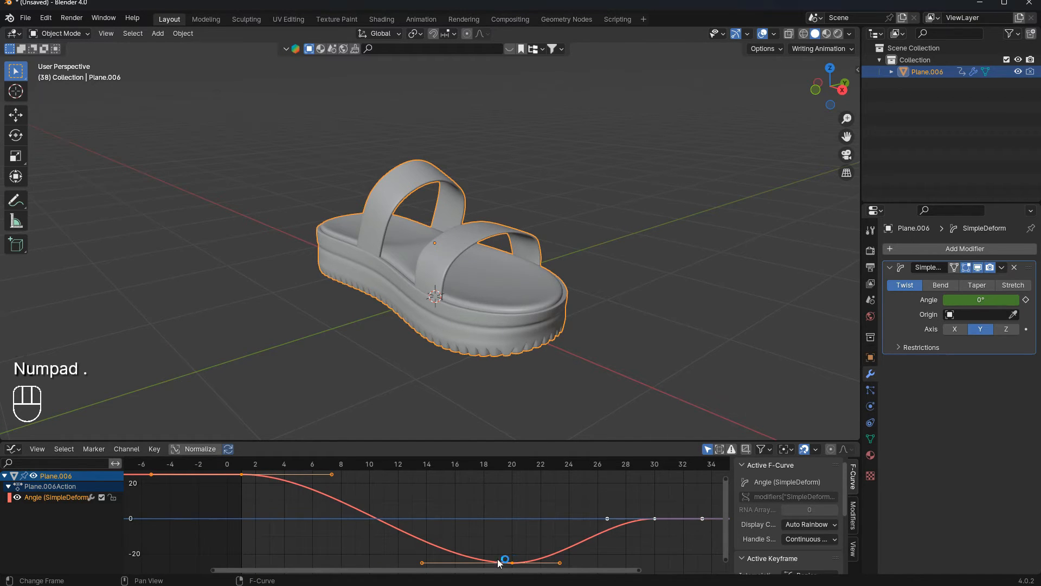
scroll(349, 490, "down", 4)
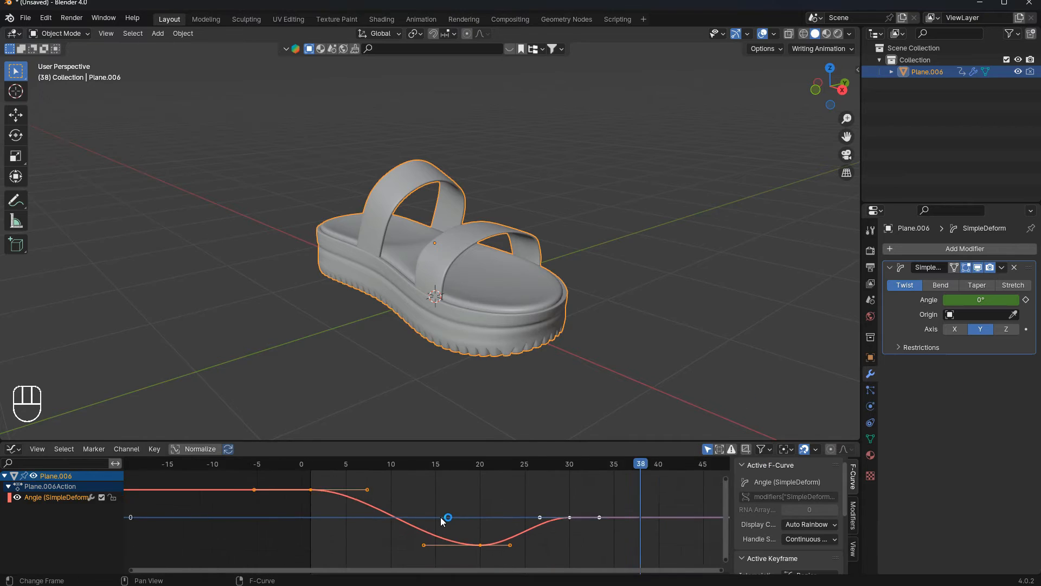
scroll(402, 515, "up", 3)
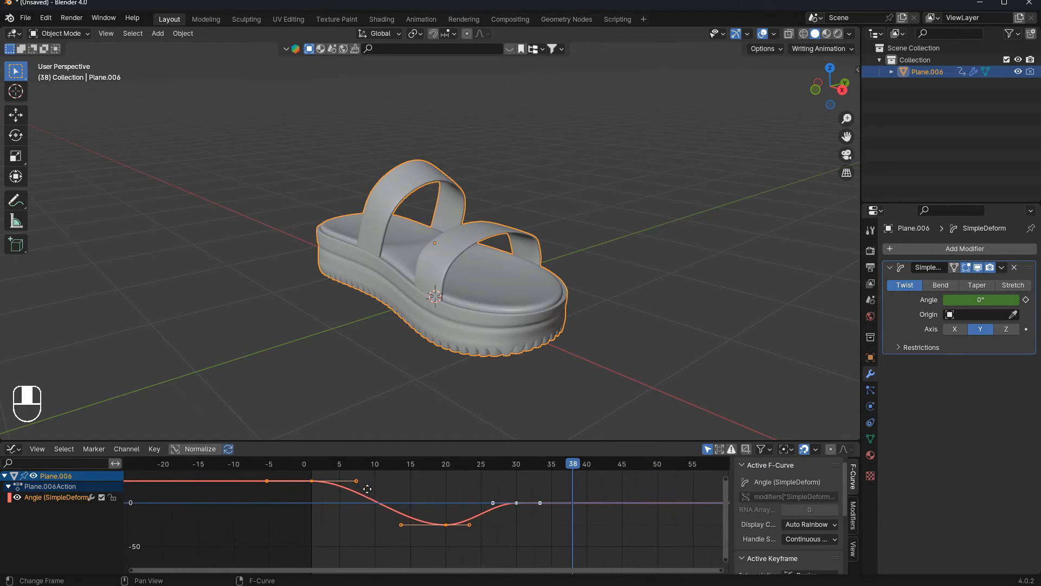
scroll(383, 504, "up", 3)
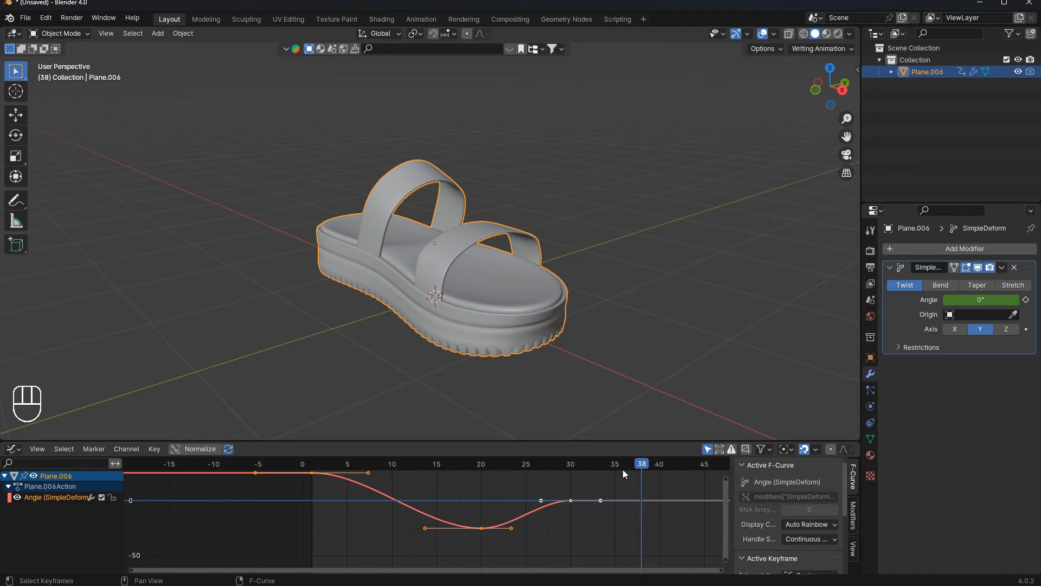
left_click_drag(642, 464, 374, 429)
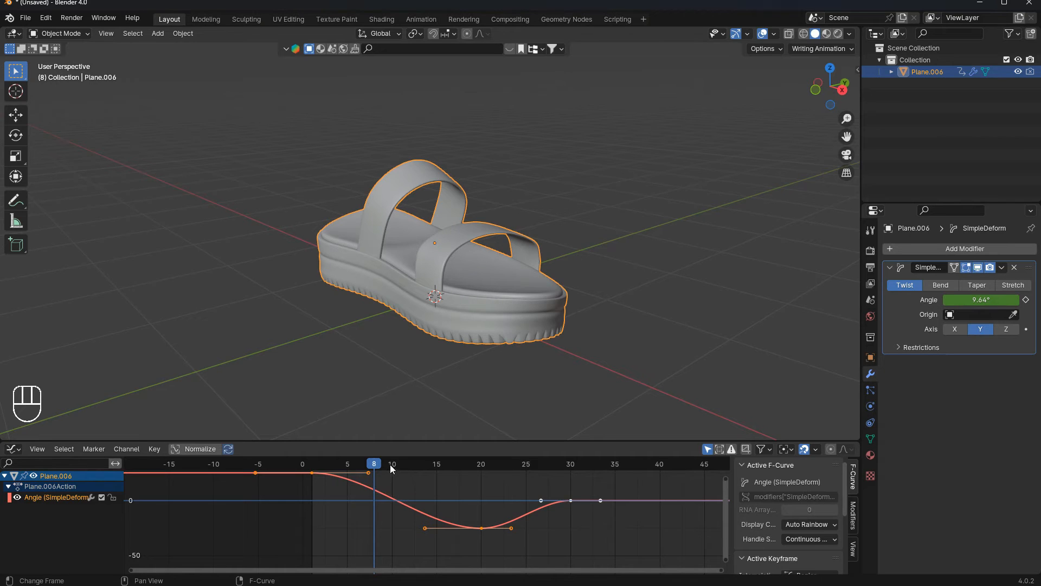
key("space")
key("space")
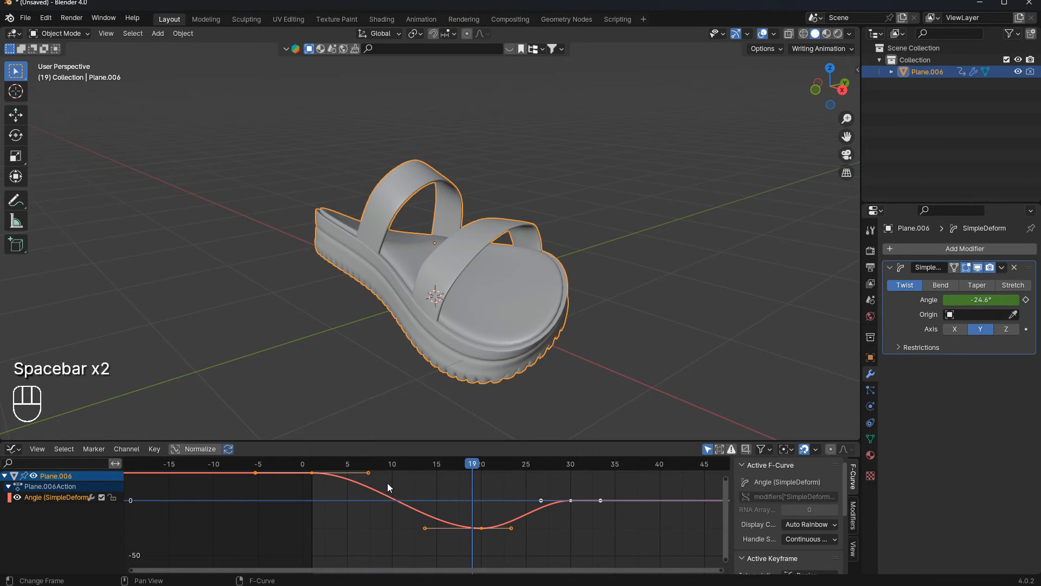
left_click_drag(473, 468, 435, 456)
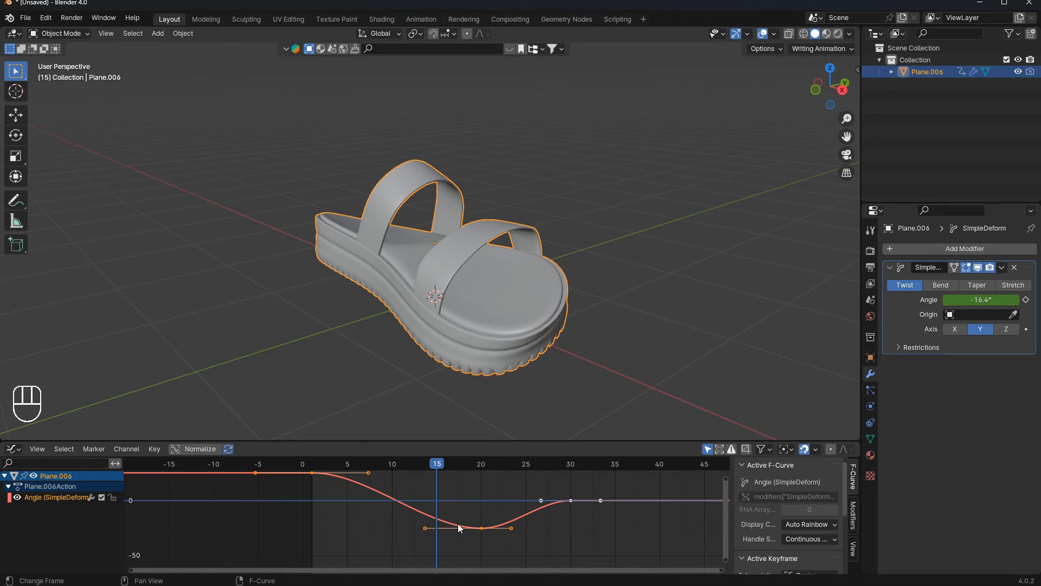
key("space")
key("space")
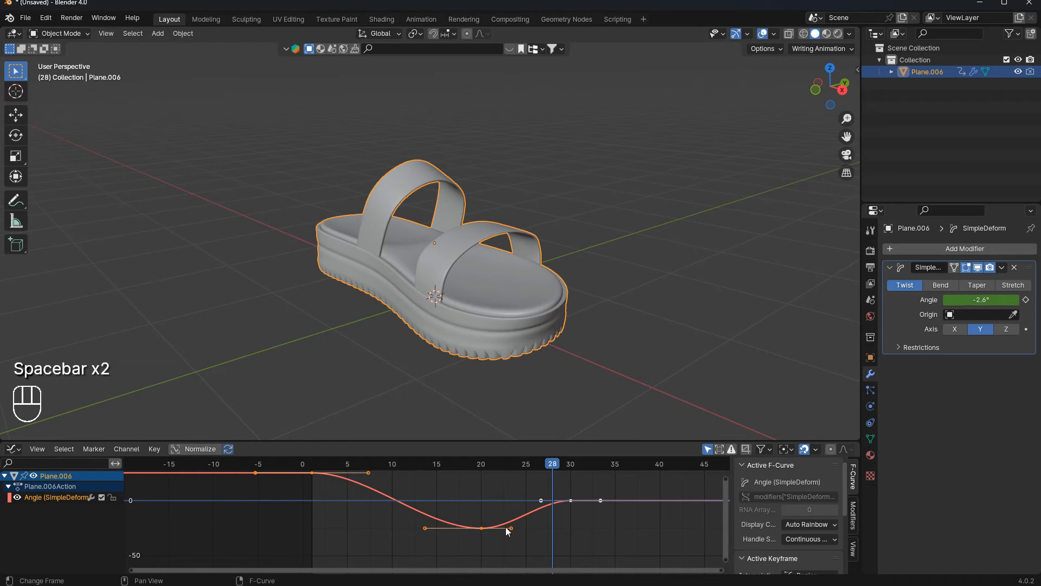
scroll(516, 536, "up", 1)
scroll(516, 536, "up", 1)
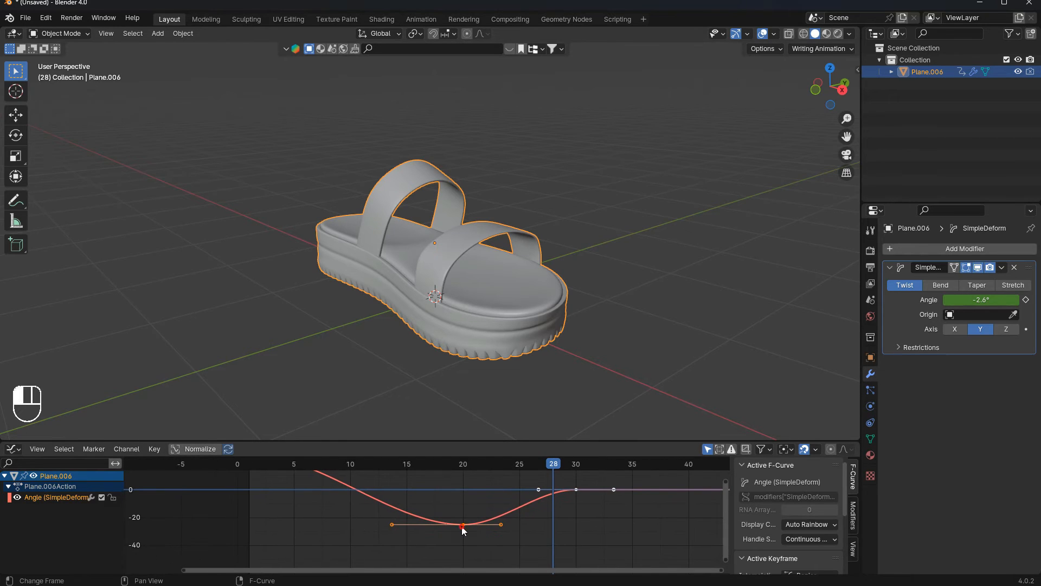
- Scale the handles of the lowest keyframe at frame 20 to widen the curve's trough
key("s")
left_click(512, 537)
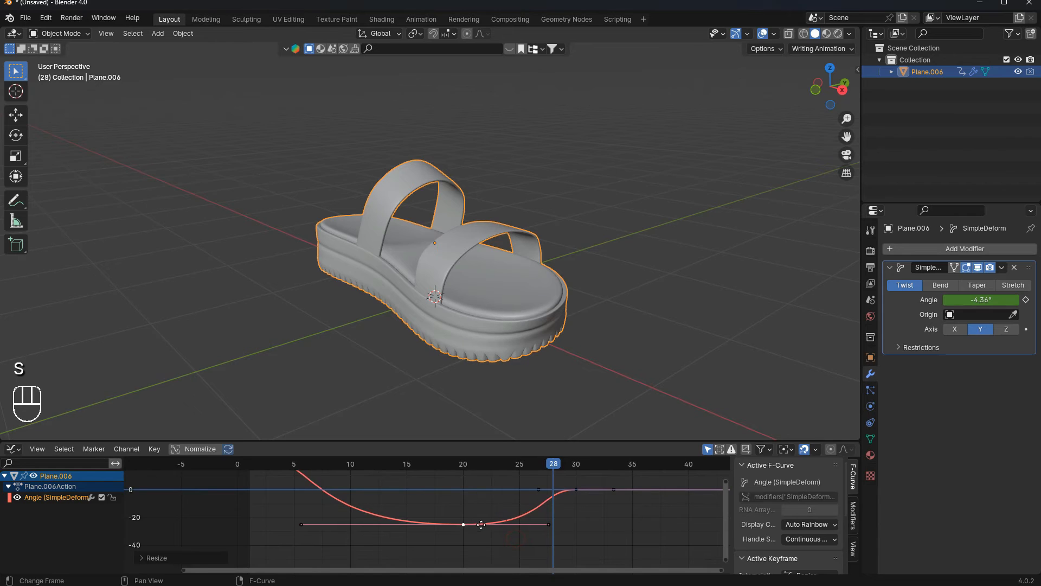
middle_click_drag(423, 518, 456, 536)
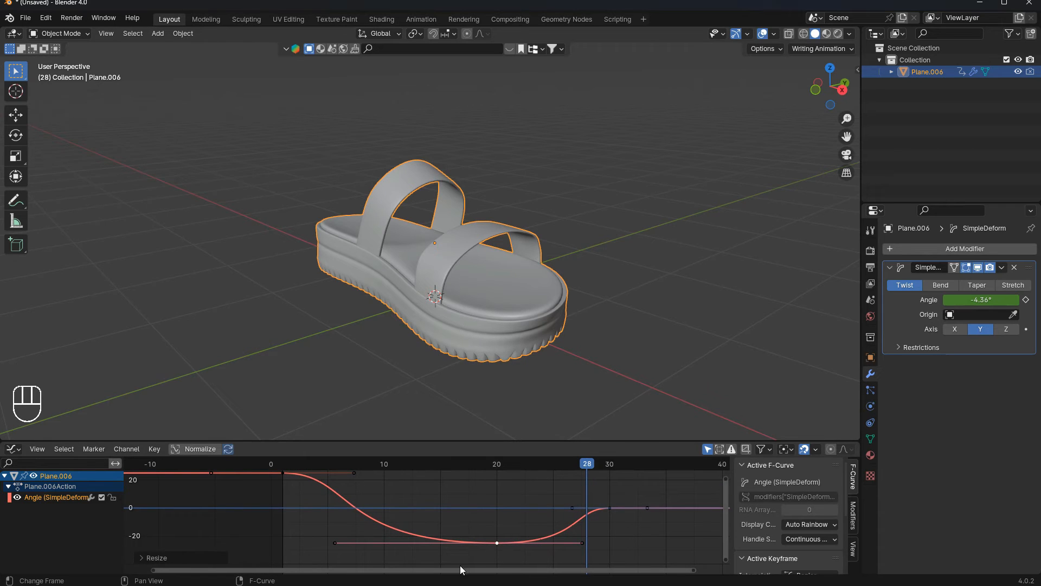
scroll(531, 489, "down", 1)
left_click_drag(573, 464, 425, 496)
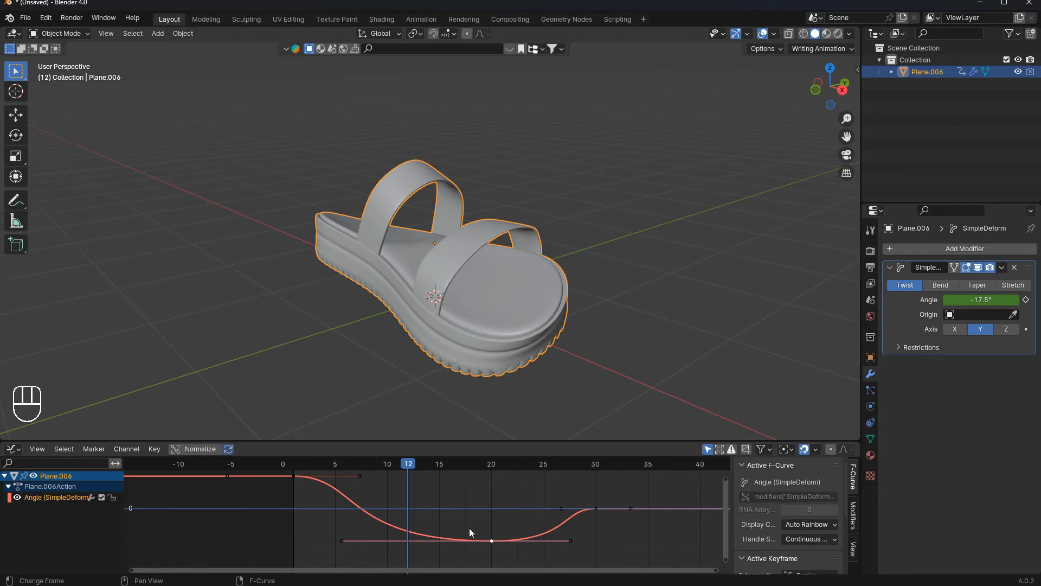
- Rotate and scale the handles of the frame-30 keyframe to reshape the curve's rise
left_click(595, 510)
key("r")
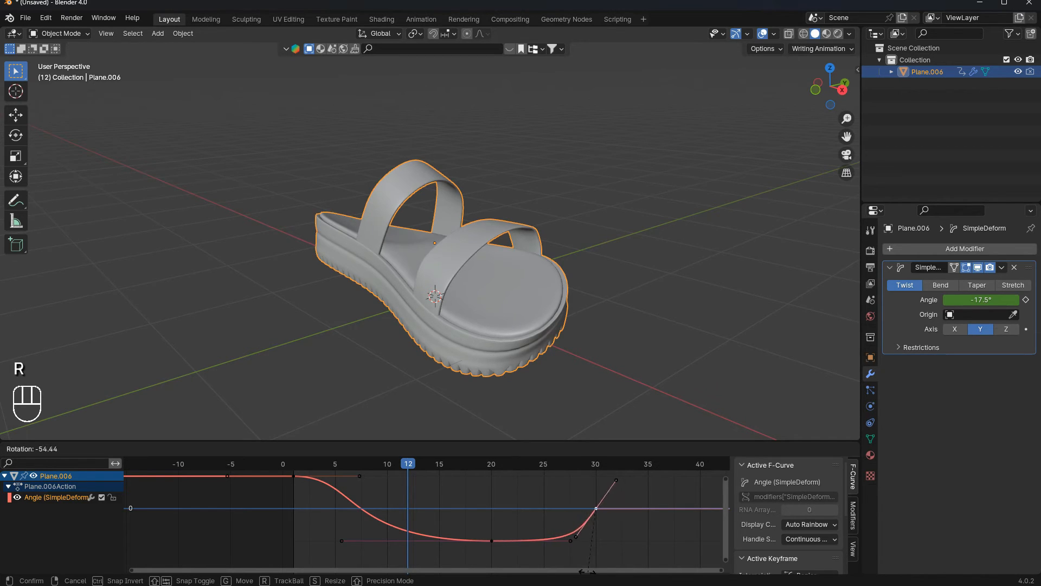
left_click(610, 552)
key("s")
left_click(608, 549)
key("r")
left_click(636, 537)
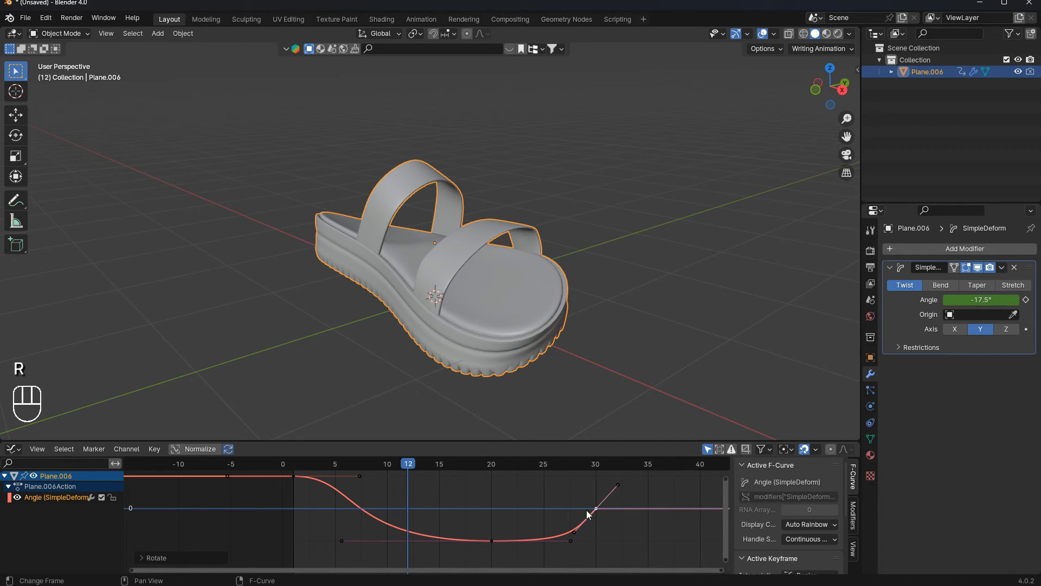
- Rotate and scale the handles of the frame-1 keyframe to sharpen the curve's initial drop
left_click(488, 302)
left_click(294, 476)
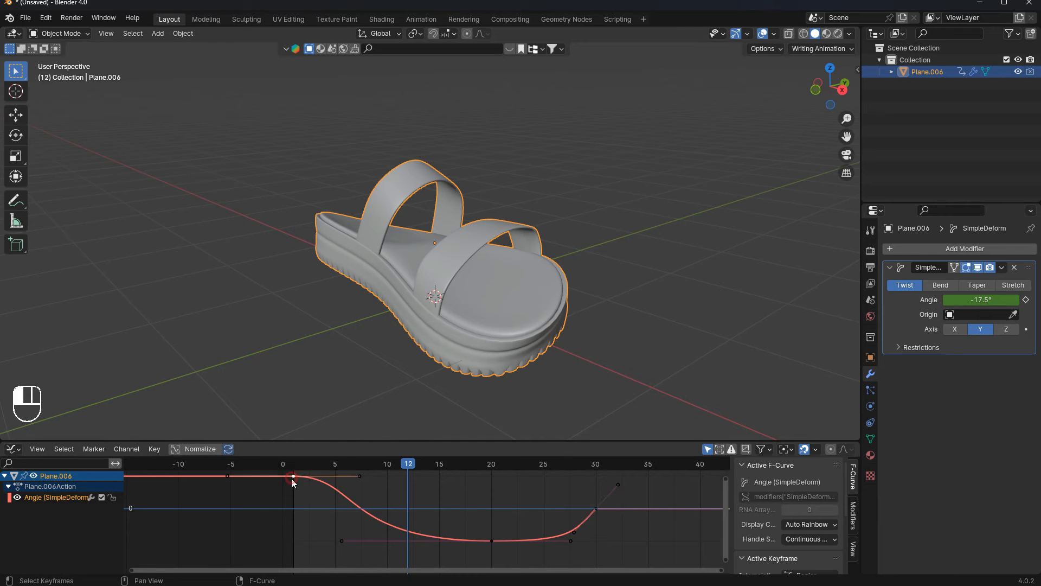
key("r")
left_click(301, 525)
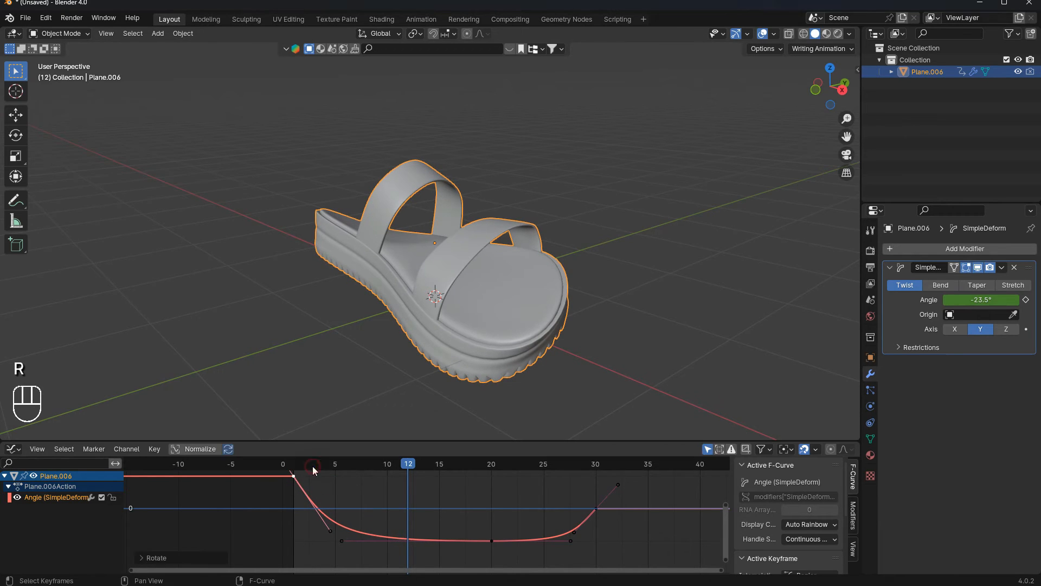
key("s")
left_click(345, 505)
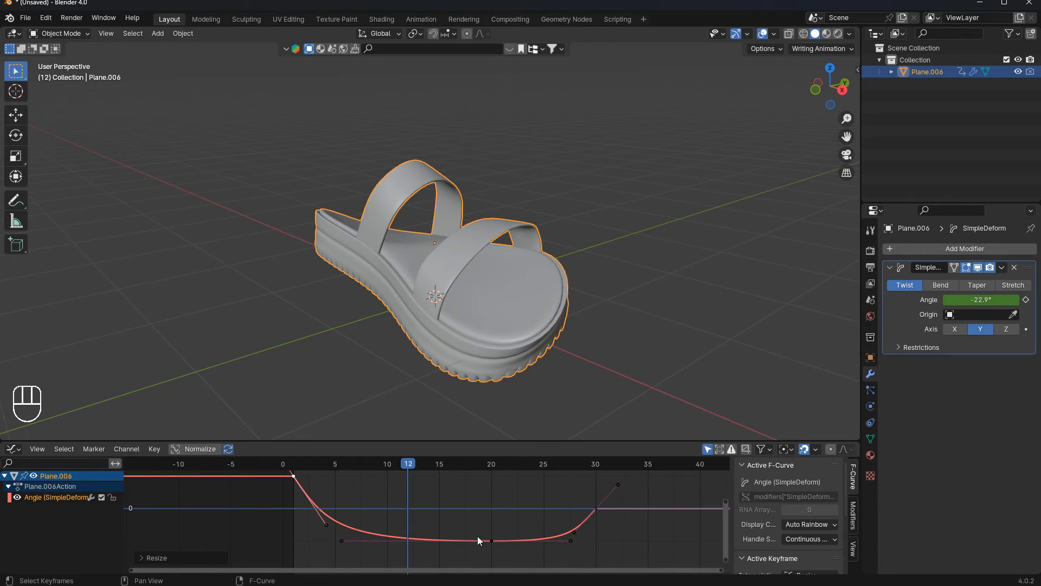
- Play back the animation with the reshaped twist curve
left_click_drag(408, 466, 273, 455)
key("space")
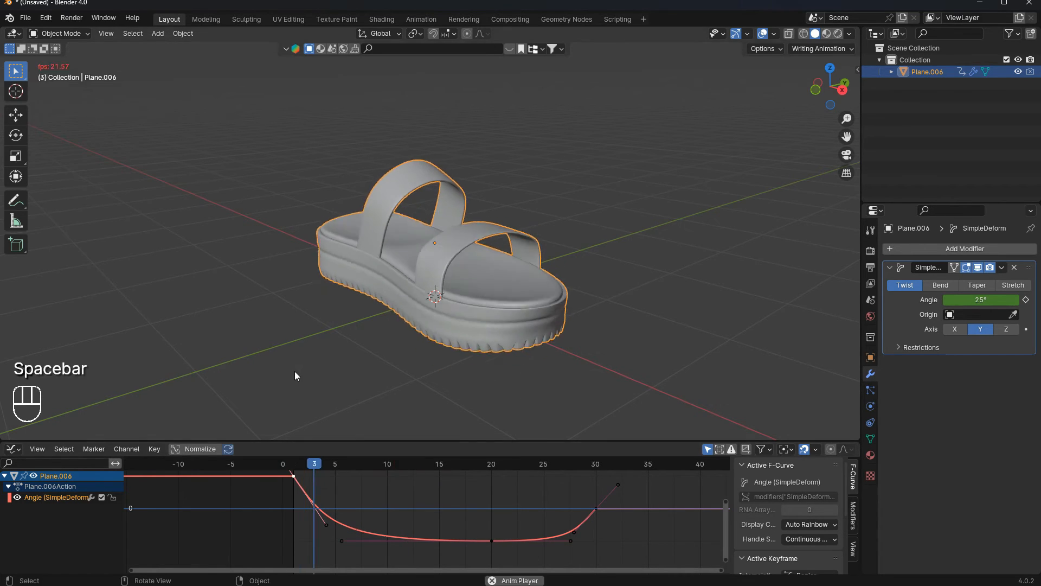
key("space")
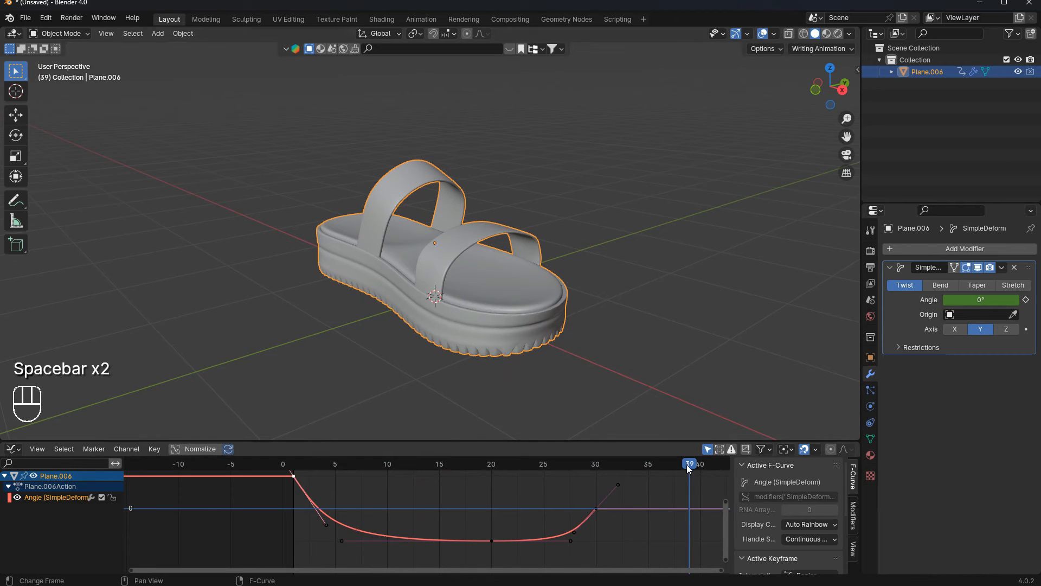
left_click_drag(596, 464, 163, 500)
key("space")
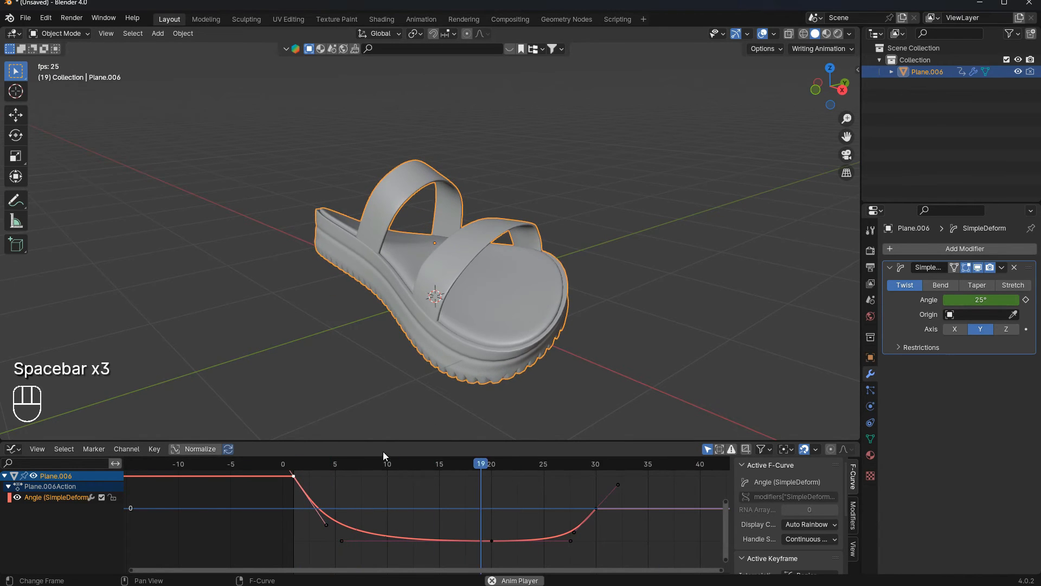
key("space")
- Switch the bottom Graph Editor to the Timeline editor, with the playhead at frame 0
left_click_drag(624, 468, 25, 457)
left_click(13, 448)
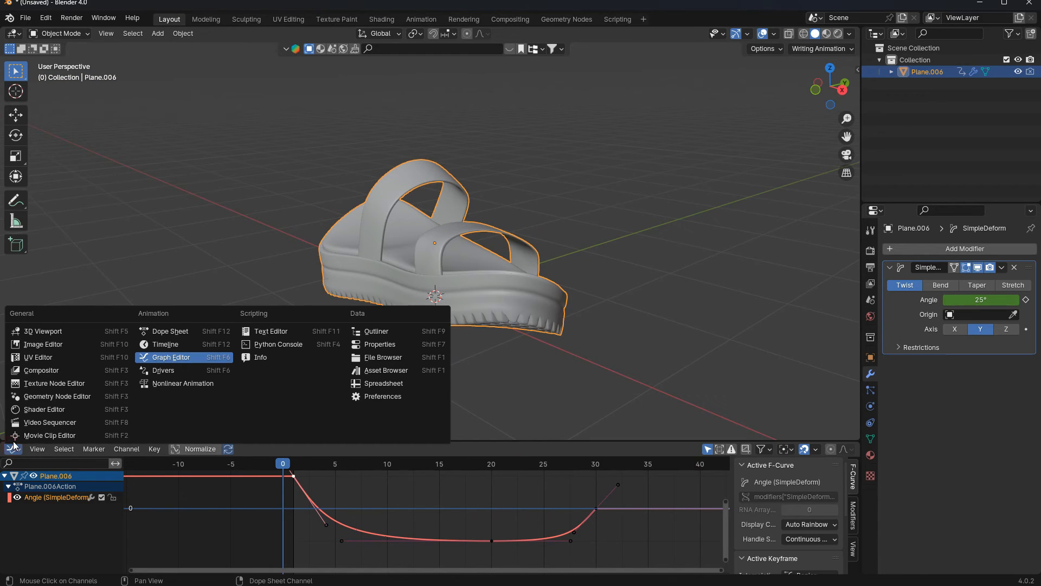
left_click(163, 343)
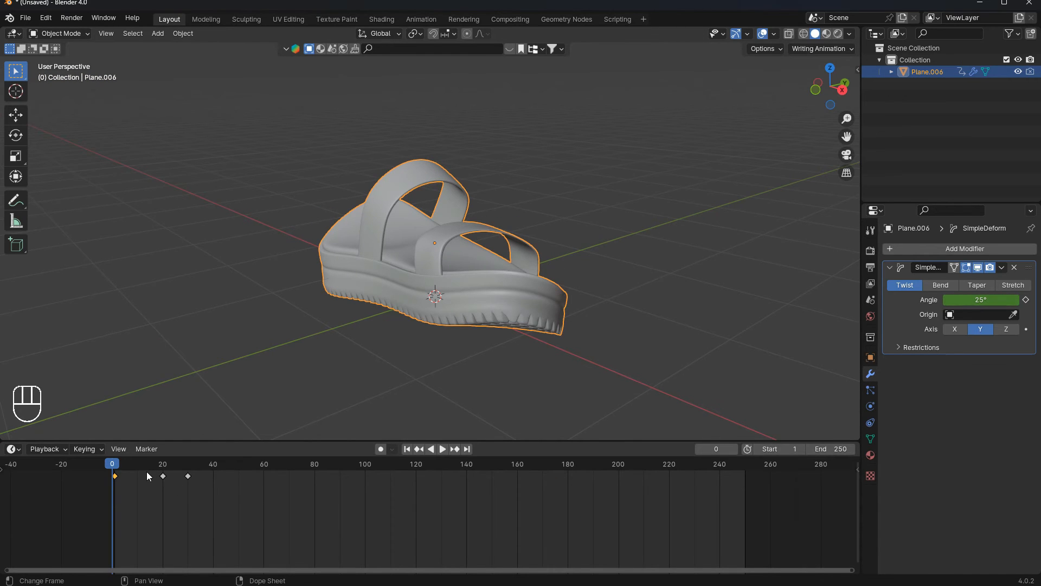
- Duplicate the frame-20 twist keyframe and place the copy at about frame 40
key("space")
left_click(163, 475)
key("space")
key("shift+d")
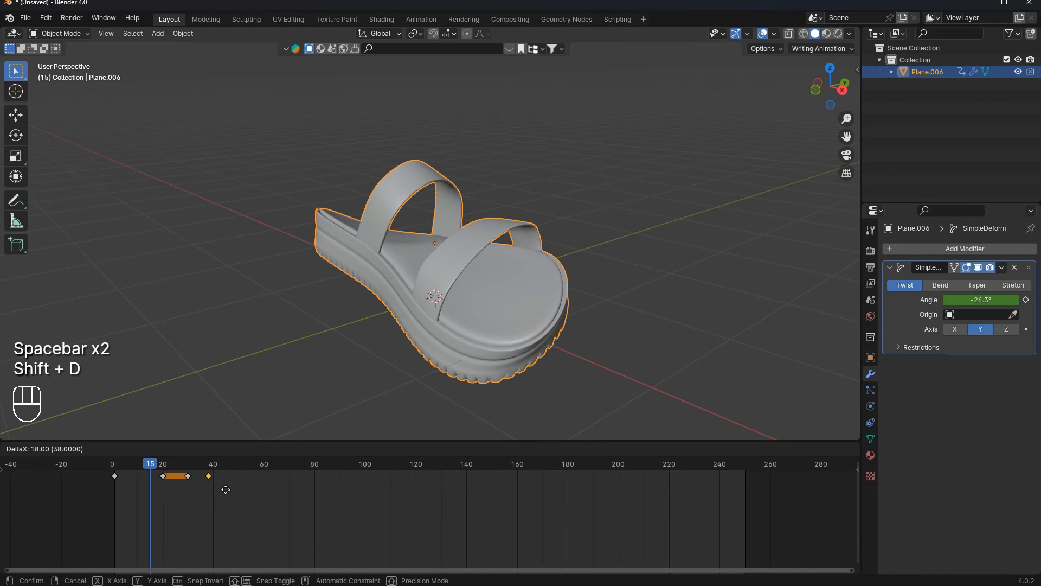
left_click(228, 490)
- Play from the start, then move the duplicated keyframe to about frame 60
left_click(407, 448)
key("space")
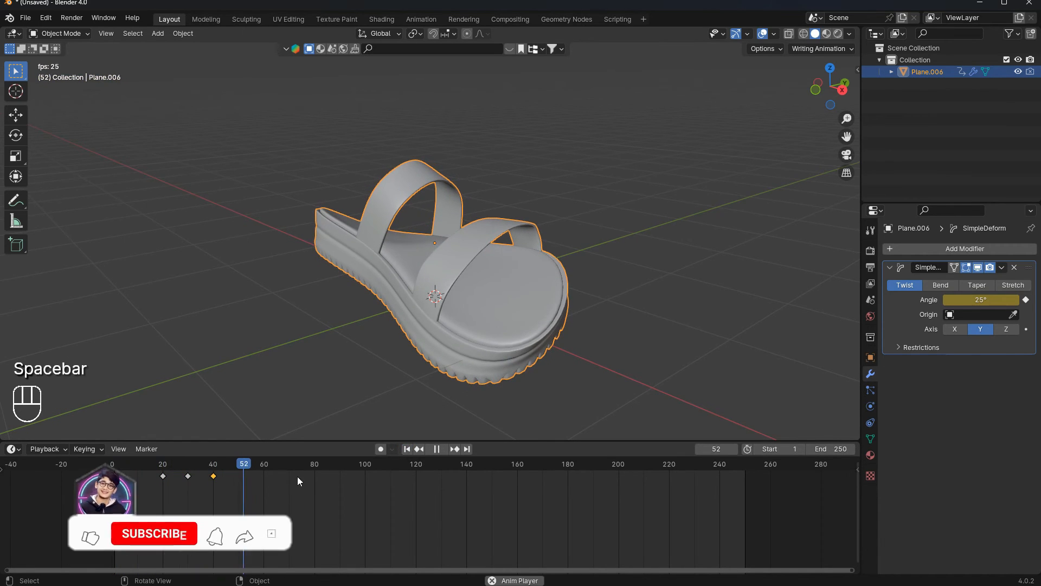
key("space")
key("g")
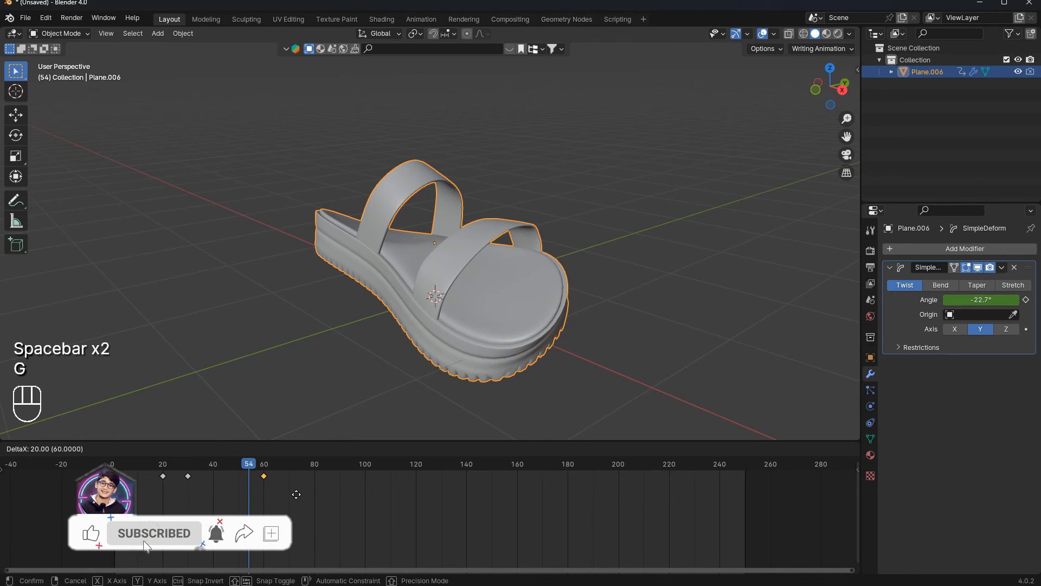
left_click(298, 495)
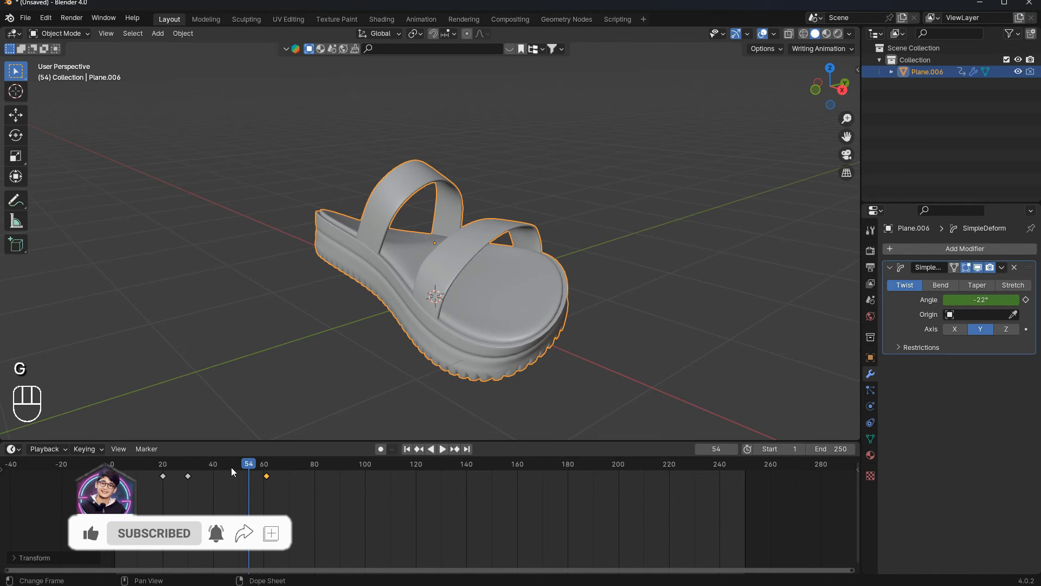
- Duplicate the frame-1 keyframe and place the copy at about frame 40
left_click(115, 476)
key("shift+d")
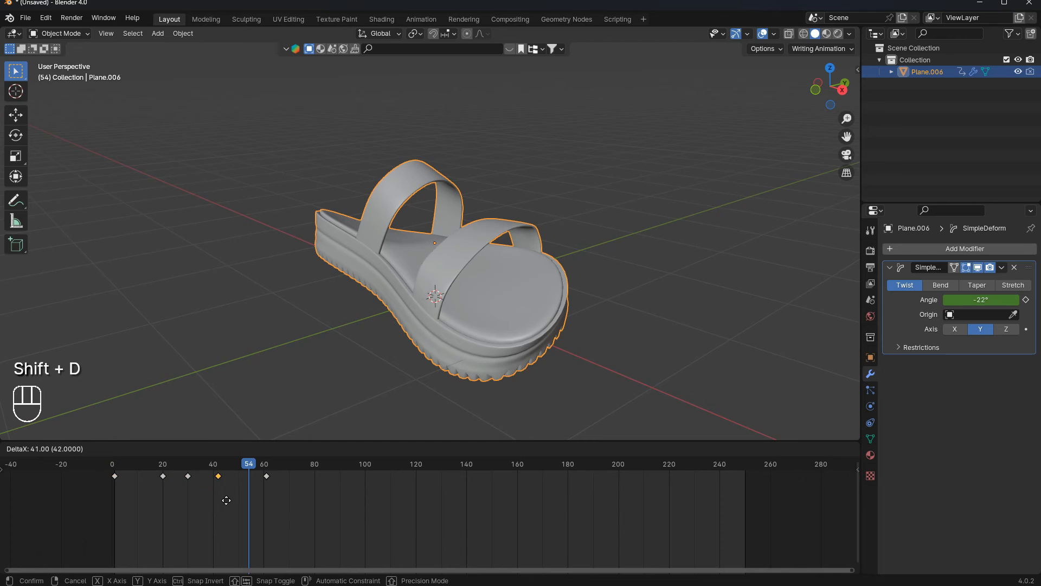
left_click(224, 491)
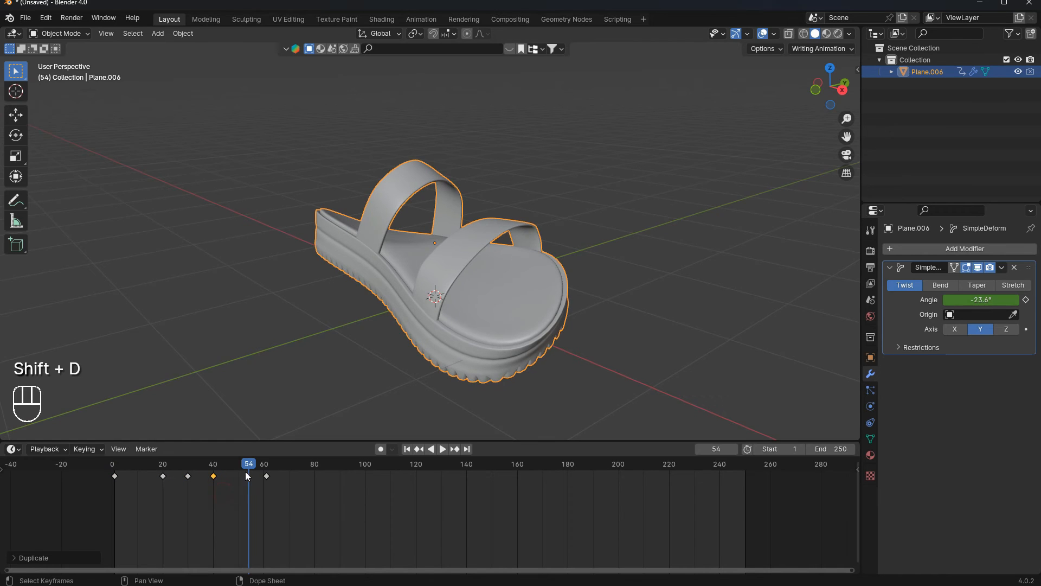
- Play back the animation from the start to review the repeated swing
left_click_drag(245, 466, 112, 461)
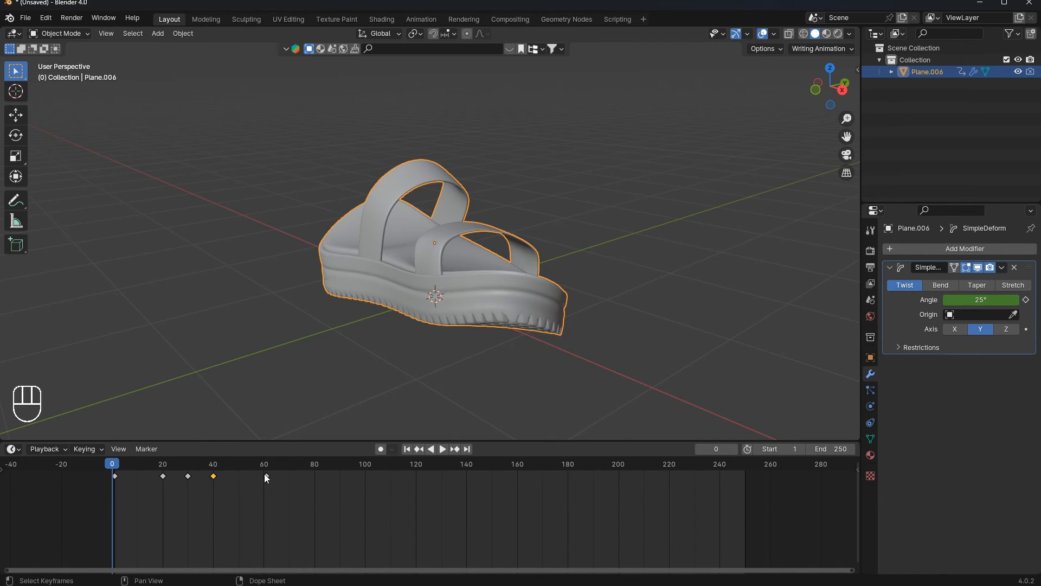
key("space")
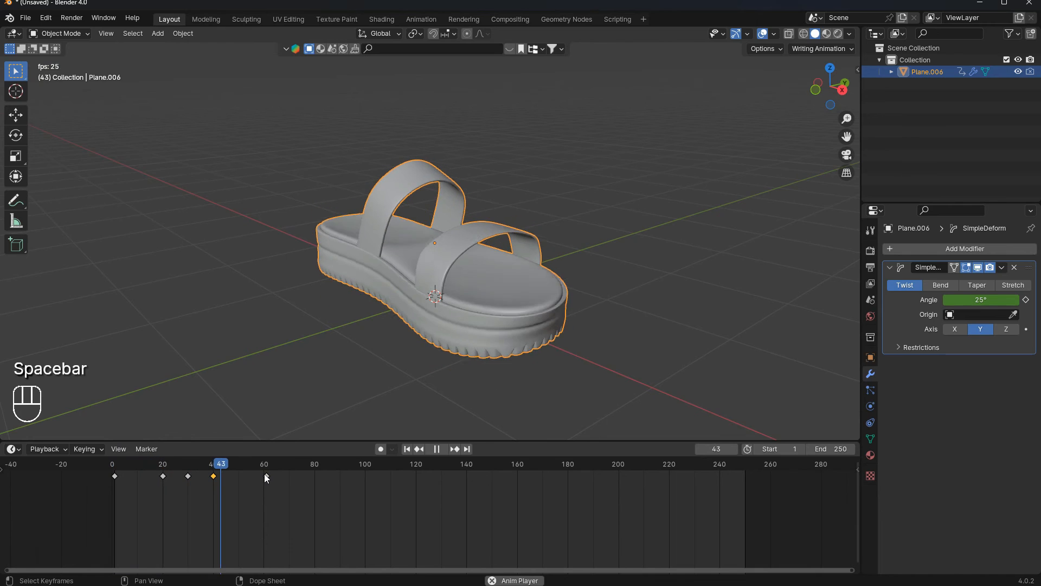
key("space")
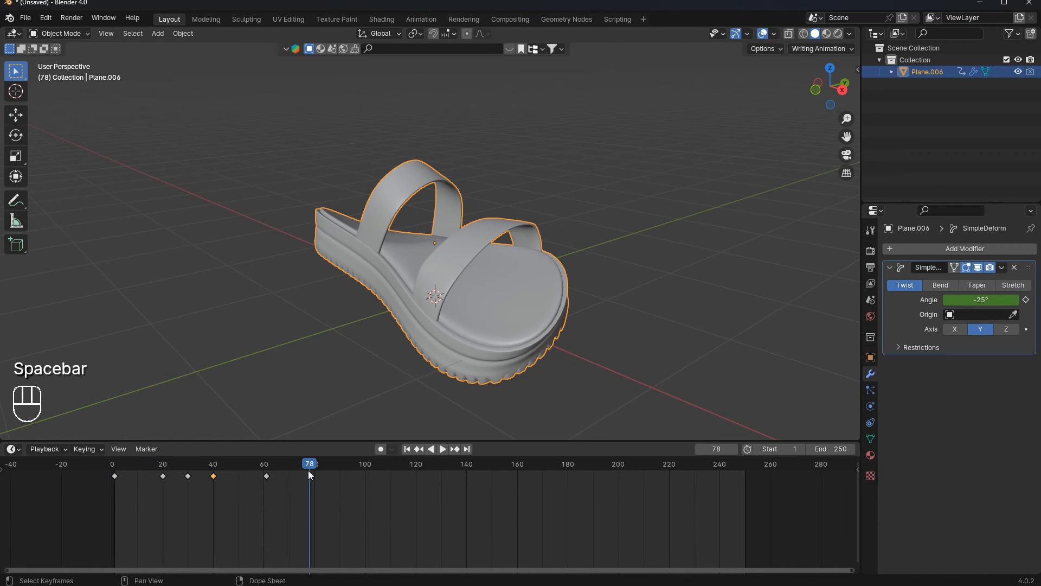
- Duplicate the frame-40 keyframe to about frame 70 and nudge the frame-60 keyframe slightly
key("shift+d")
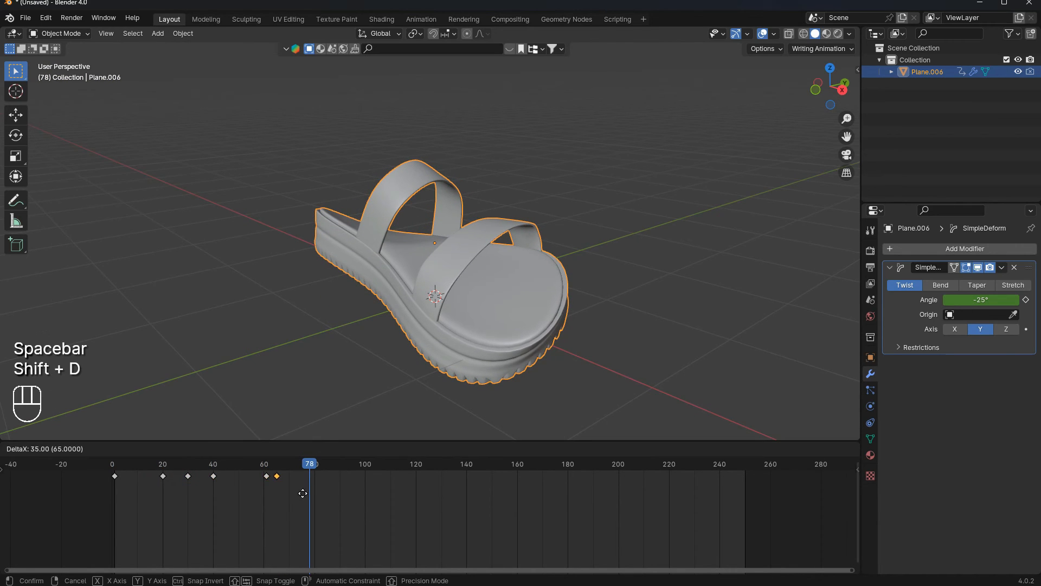
left_click(290, 478)
left_click(267, 476)
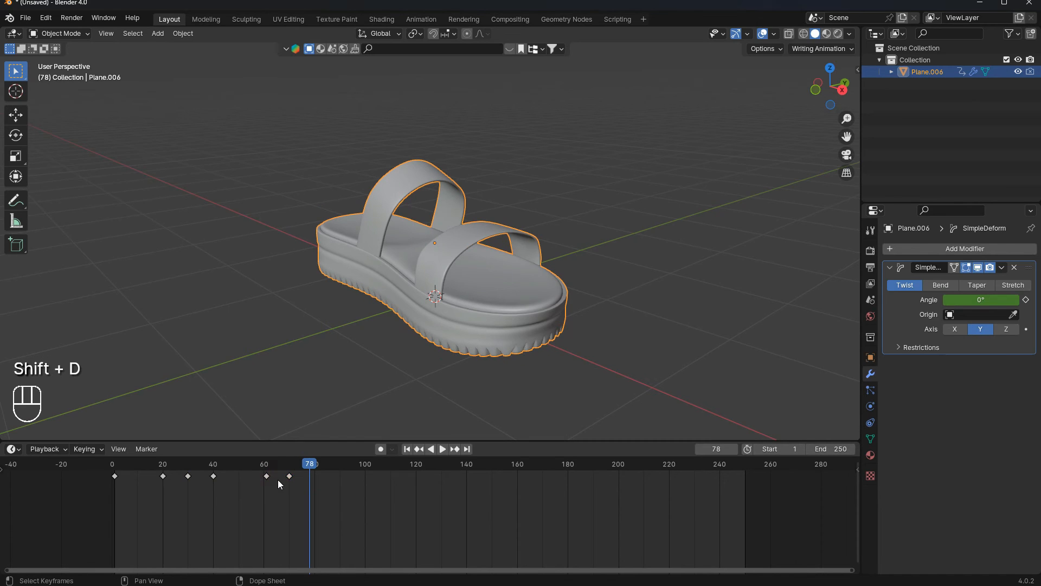
key("g")
key("g")
left_click(272, 476)
- Move the frame-40 keyframe to about frame 45
left_click(214, 475)
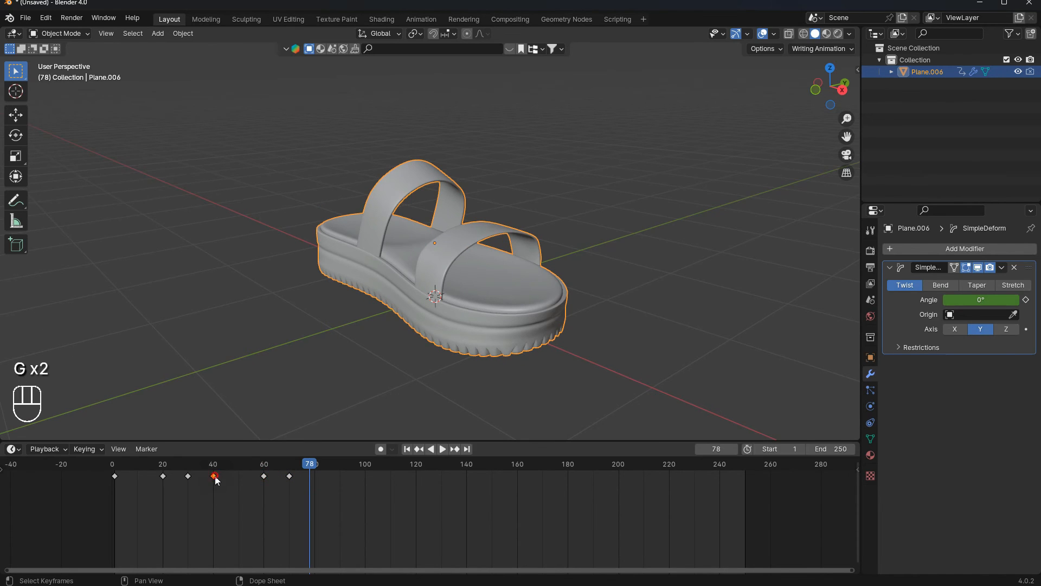
key("g")
left_click(249, 487)
key("ctrl+s")
scroll(343, 465, "up", 2)
left_click(755, 438)
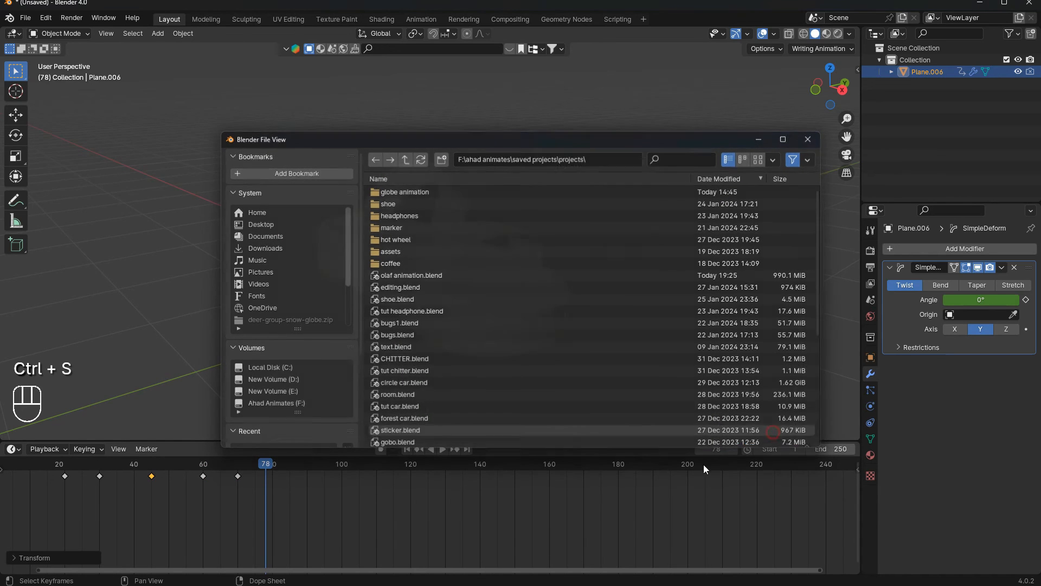
scroll(397, 480, "down", 4)
- Play back the animation from the start and orbit the view to inspect the twisting sandal
left_click(409, 450)
key("space")
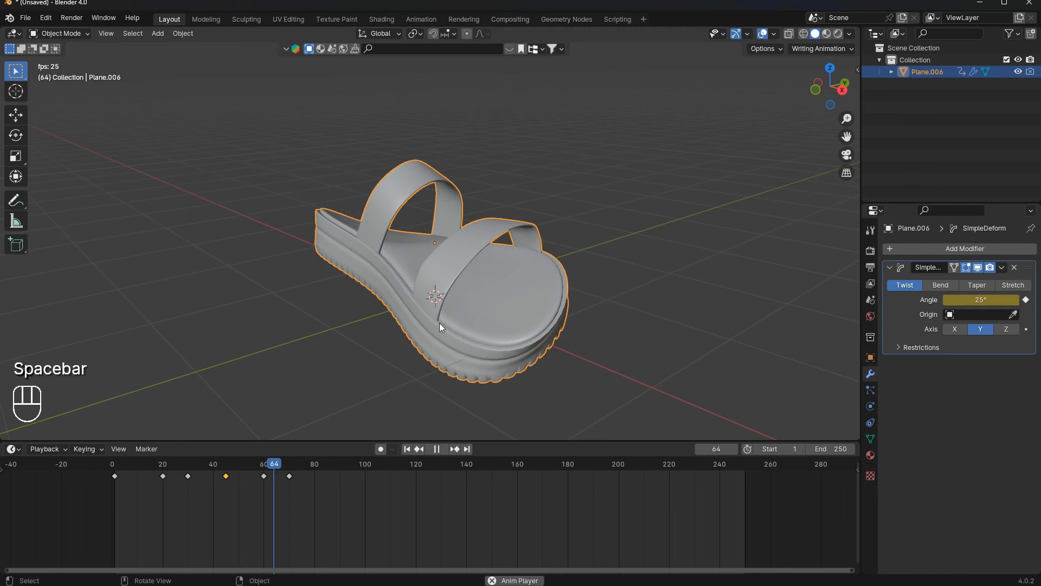
key("space")
left_click(409, 450)
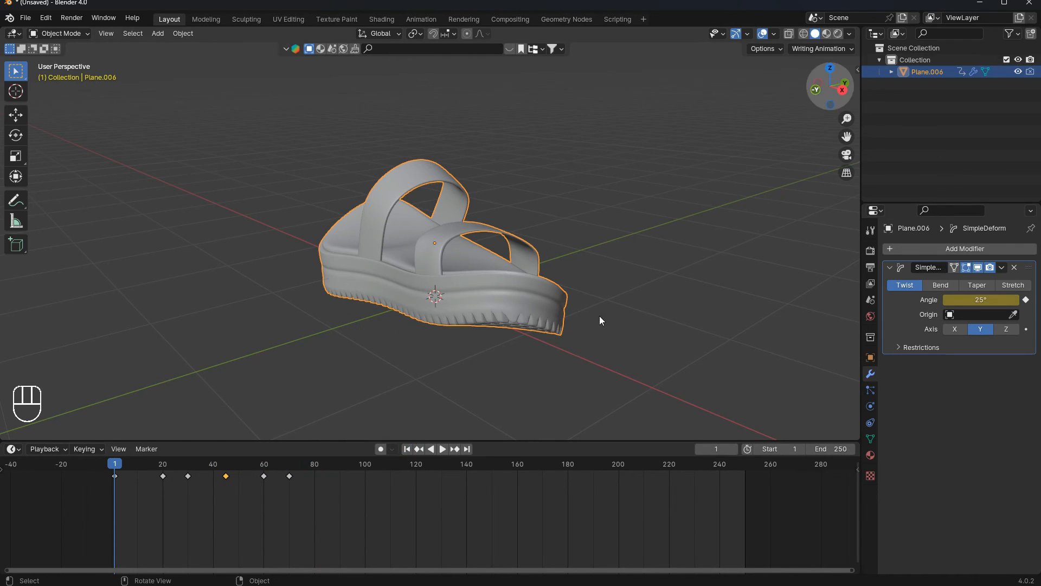
middle_click_drag(465, 177, 372, 170)
middle_click_drag(393, 212, 370, 302)
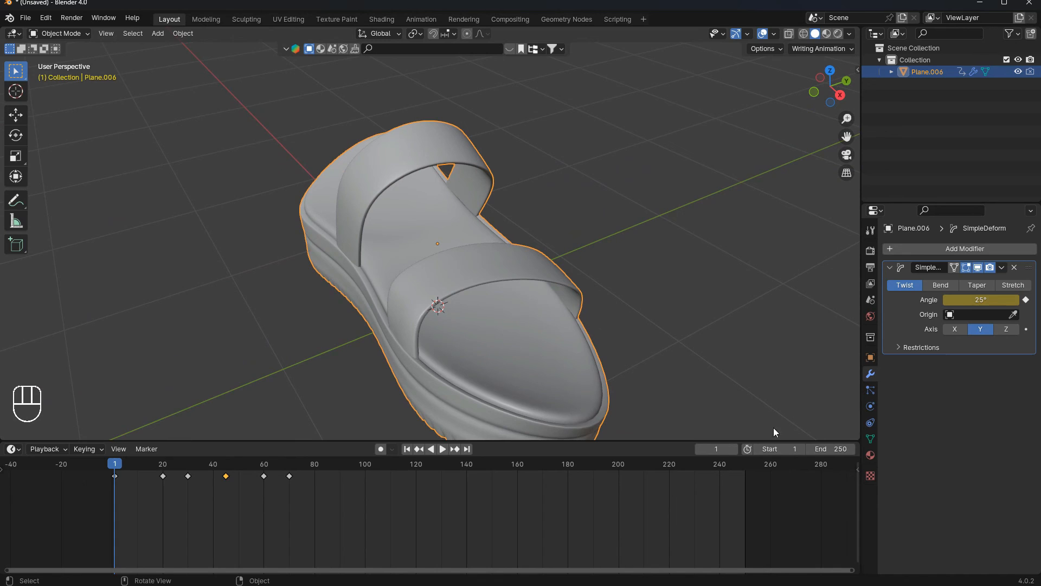